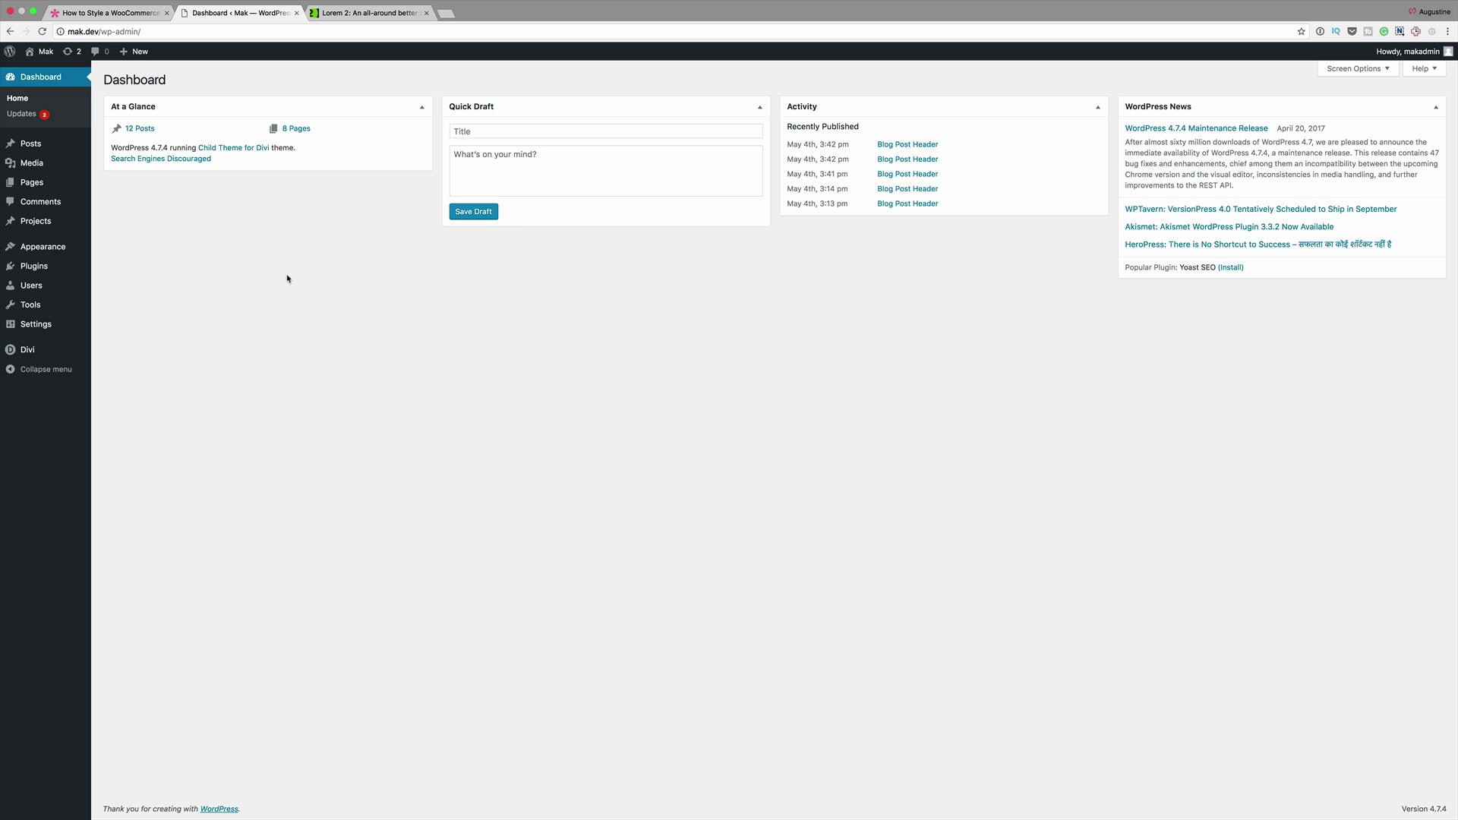
Install and activate the WooCommerce plugin from Add New Plugins, skipping its setup wizard
mouse_move(37, 271)
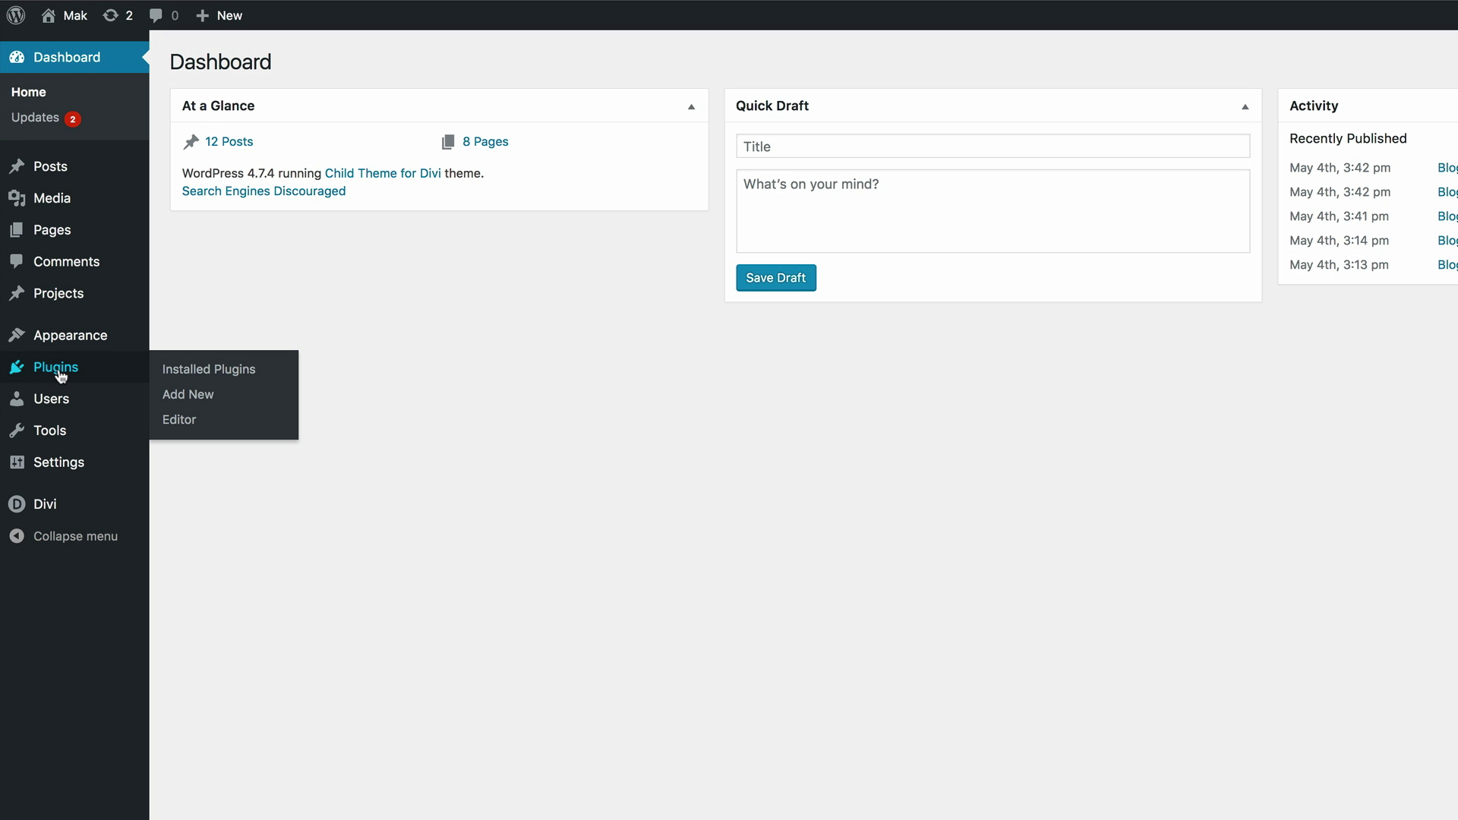
left_click(191, 409)
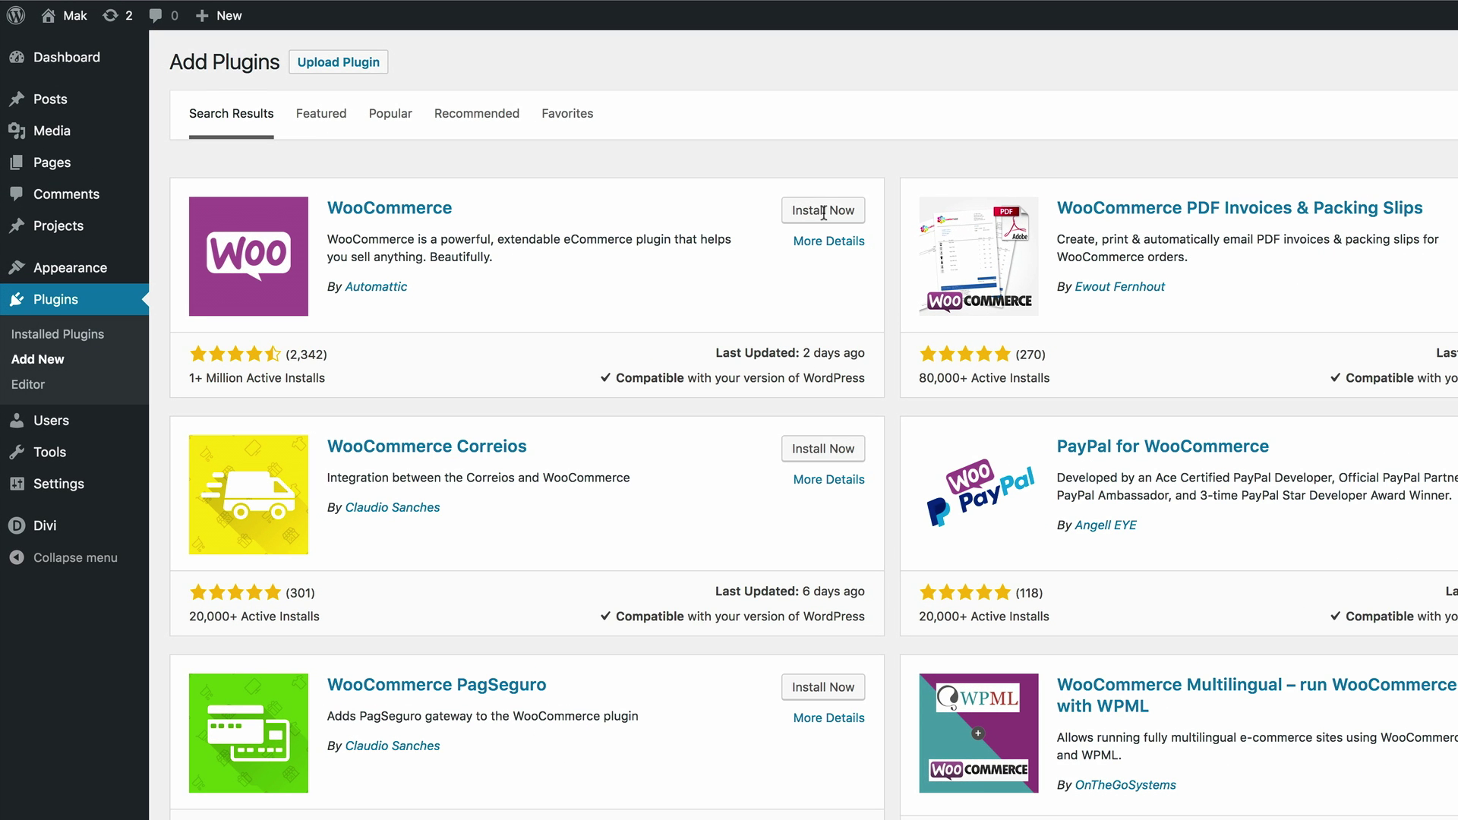
left_click(509, 174)
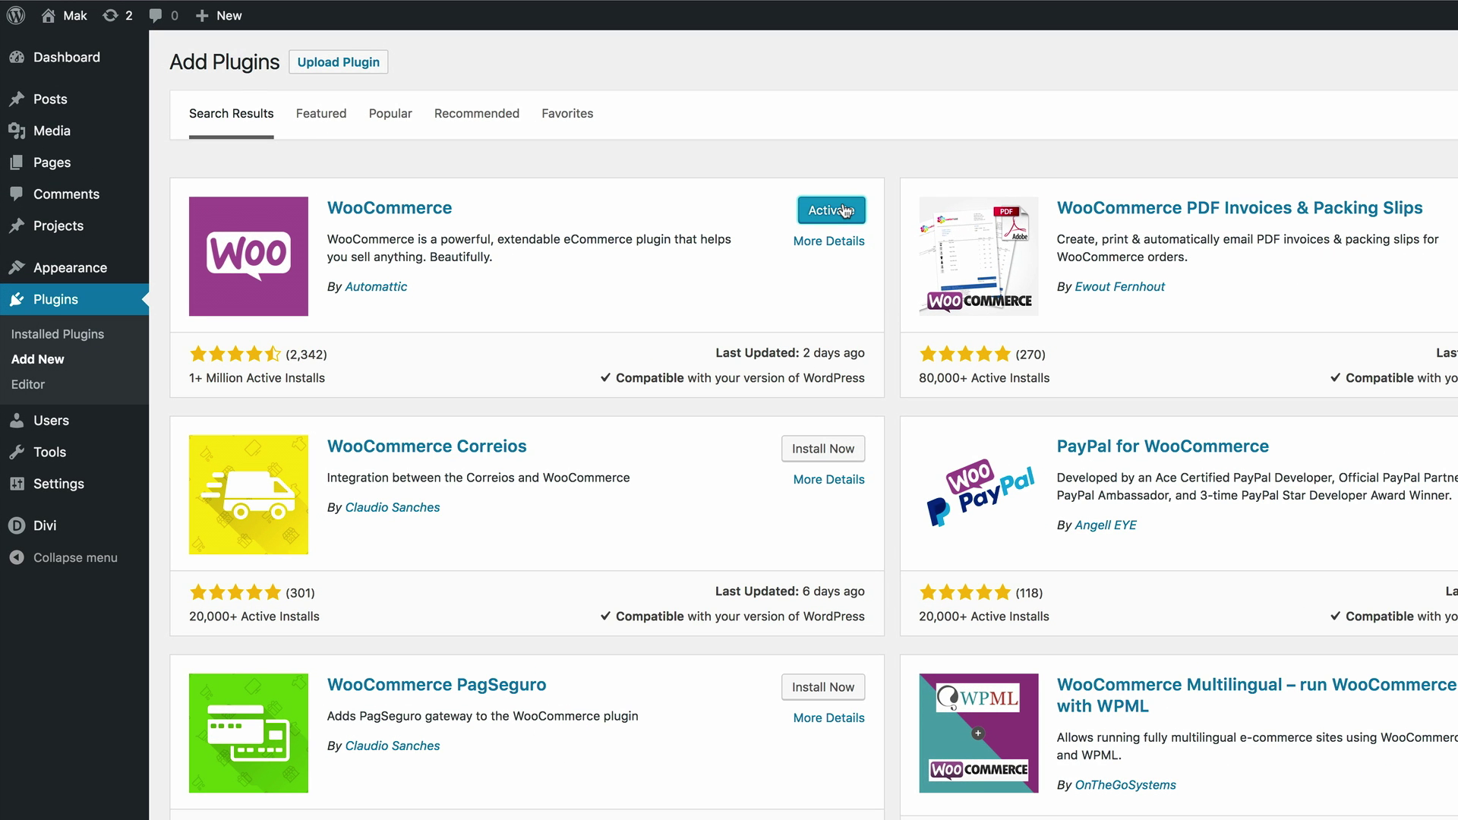
left_click(846, 211)
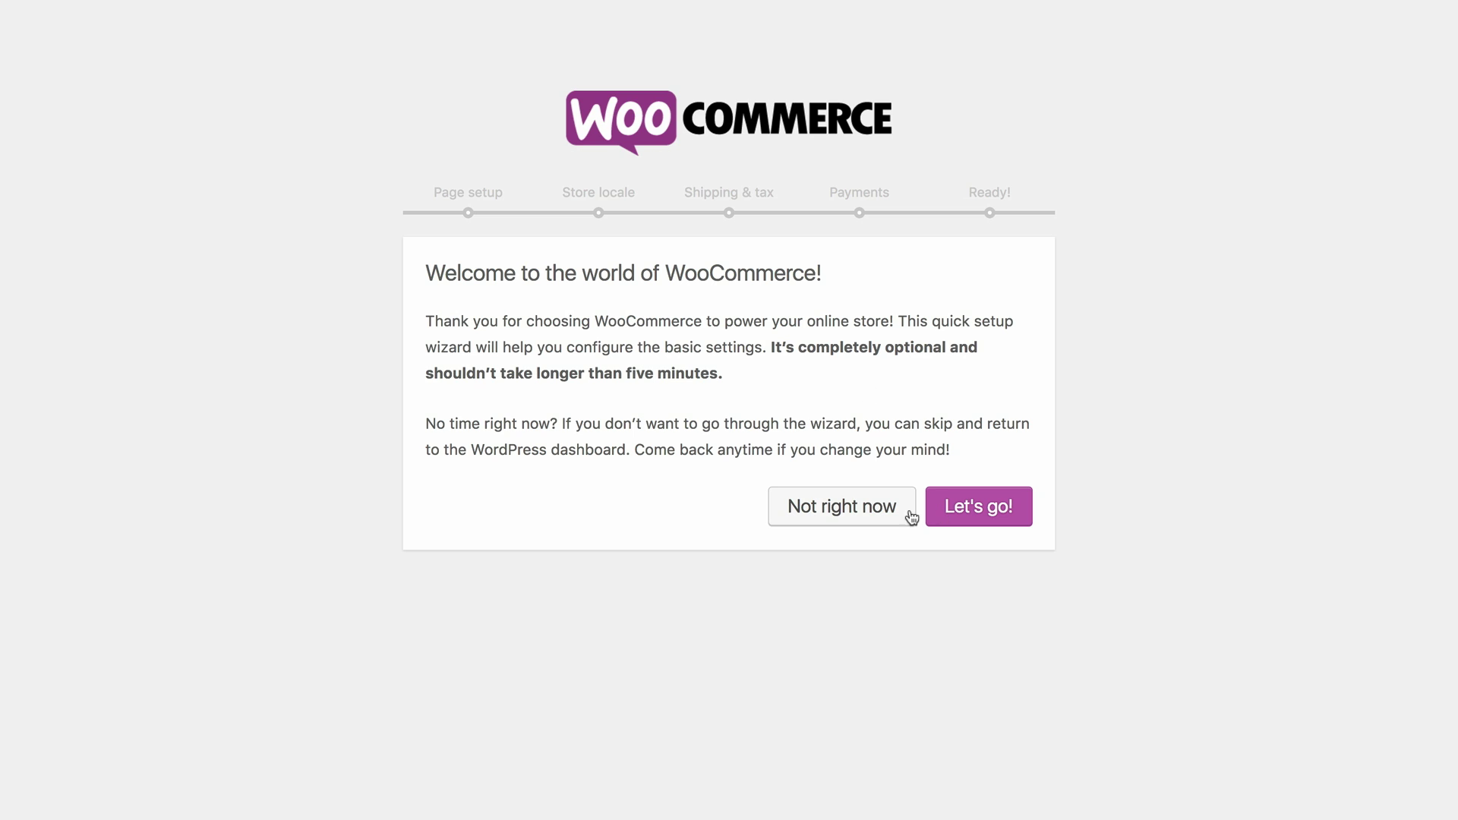
left_click(851, 515)
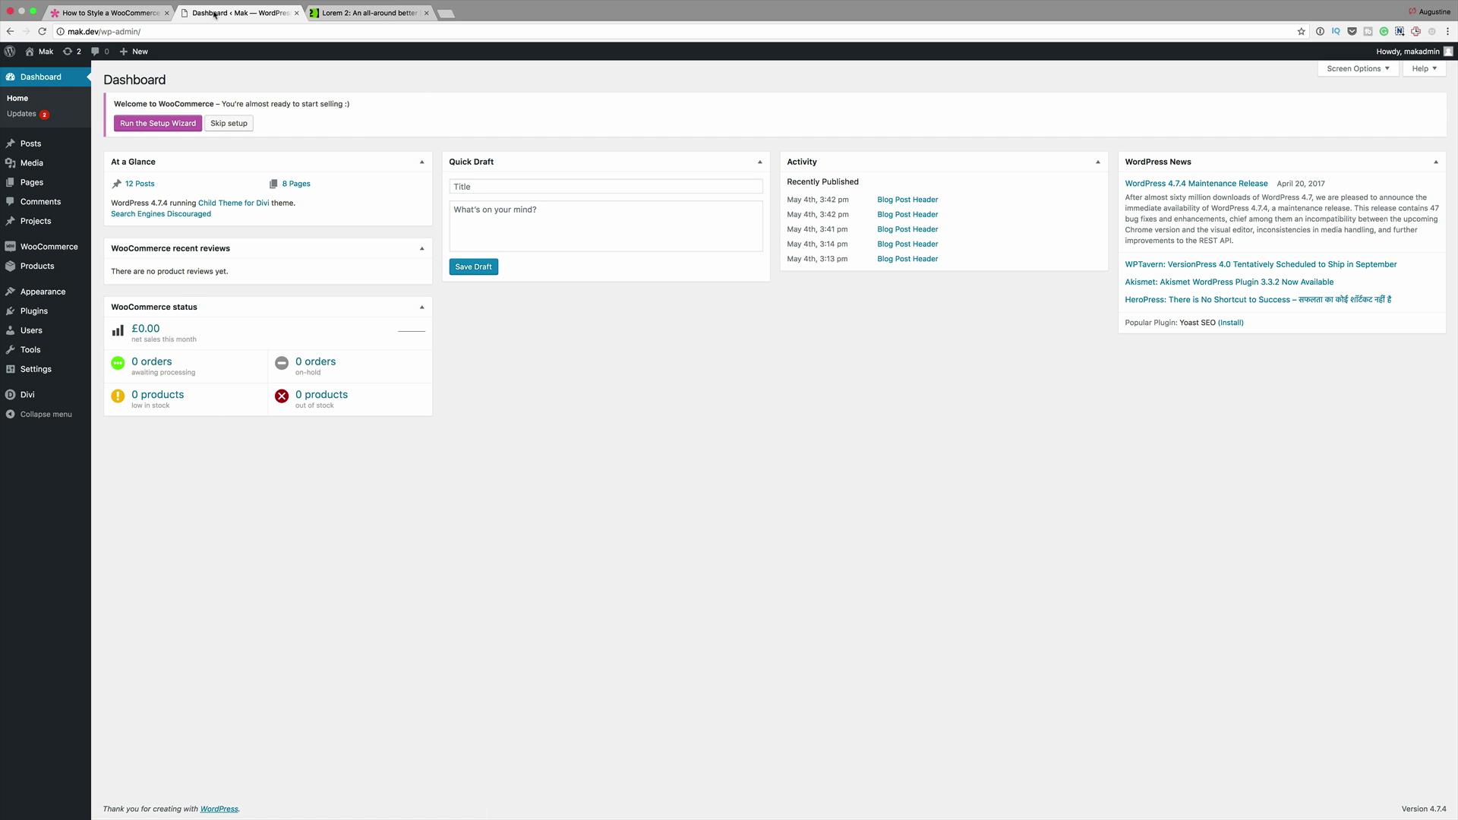
Create a draft product 'Product one' with a pasted lorem ipsum description and £4.56 regular price
mouse_move(48, 272)
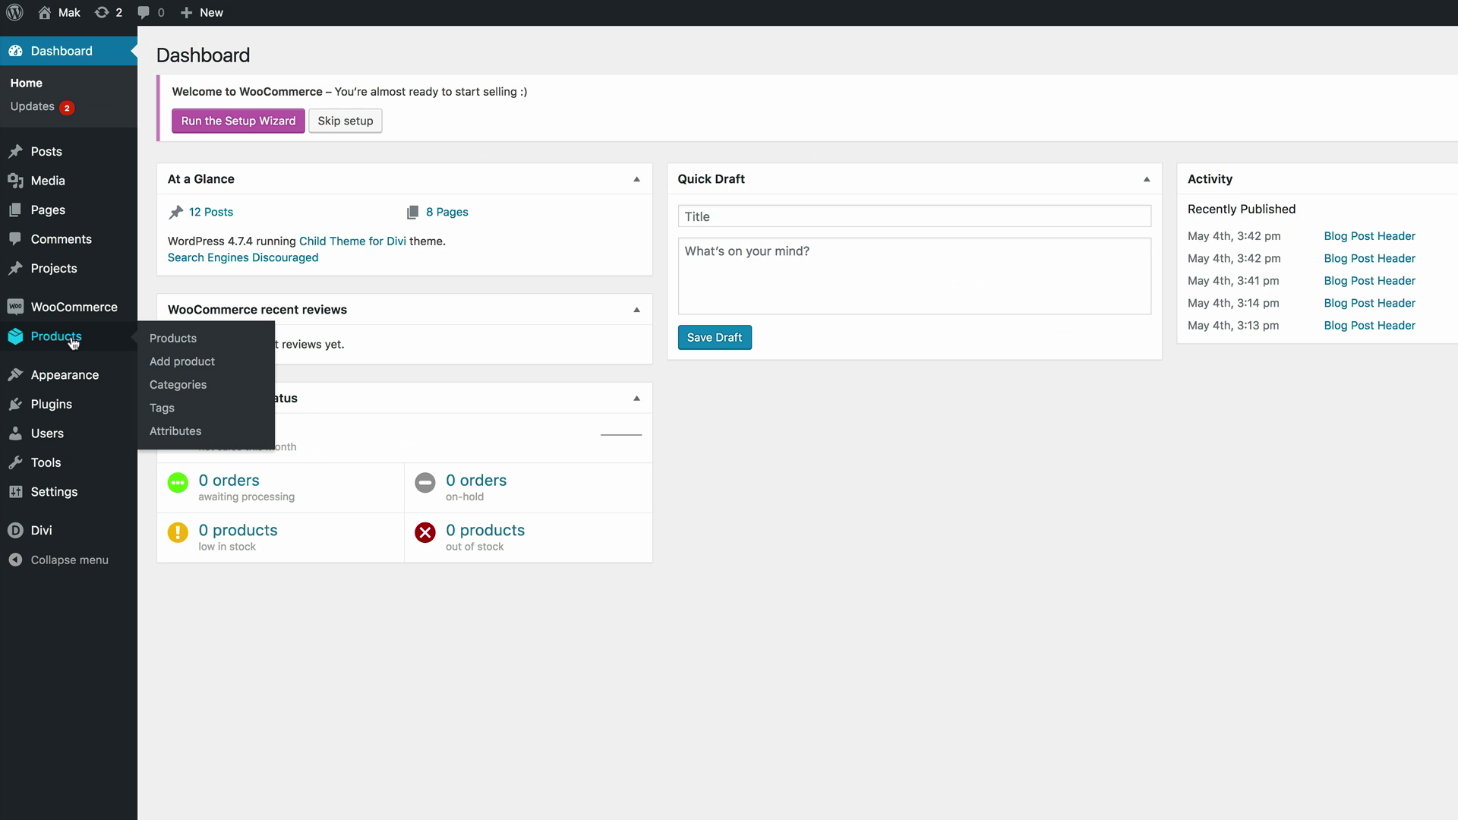
left_click(190, 364)
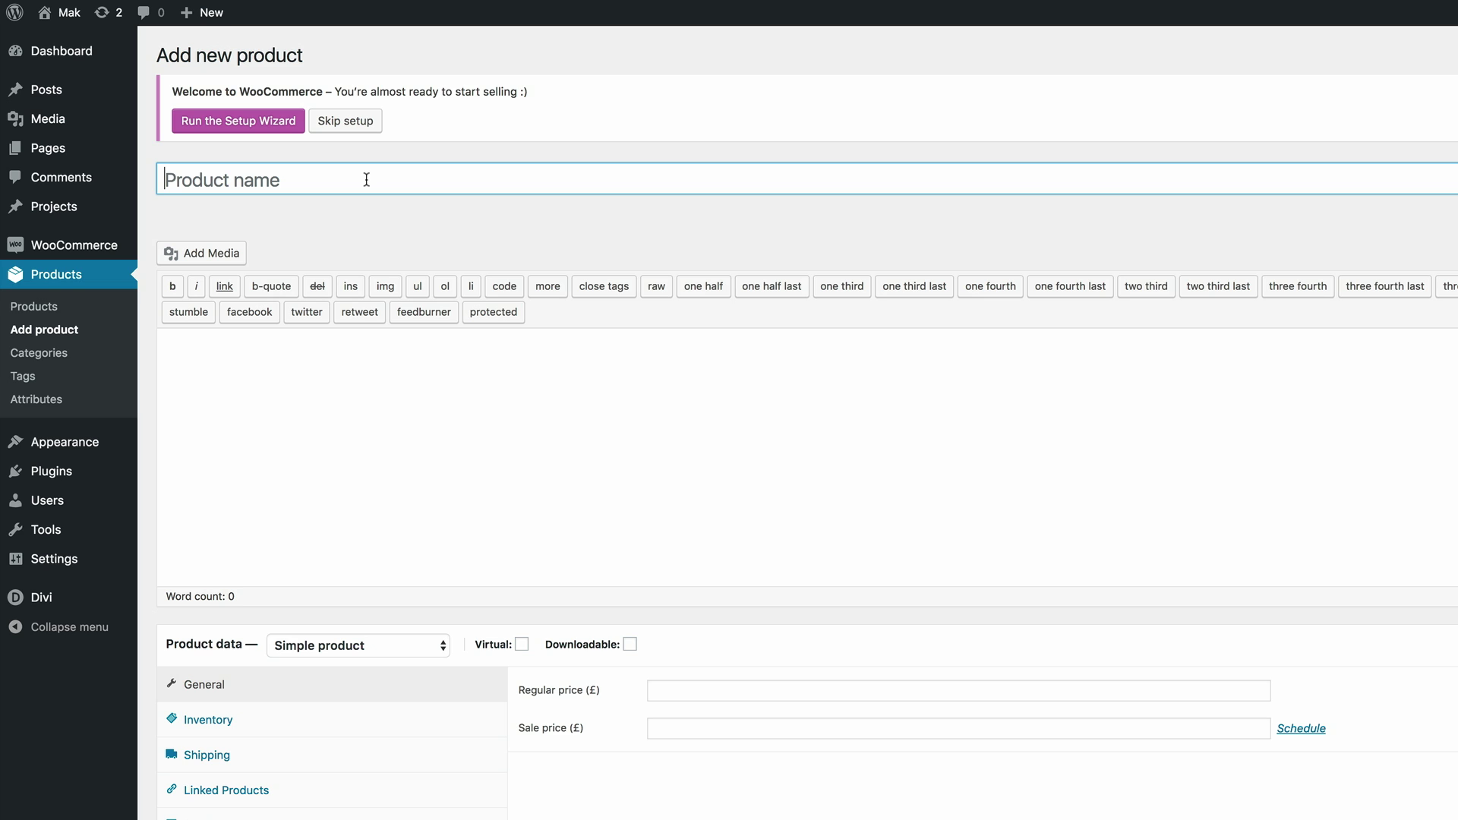
type("Product one")
scroll(675, 577, "down", 2)
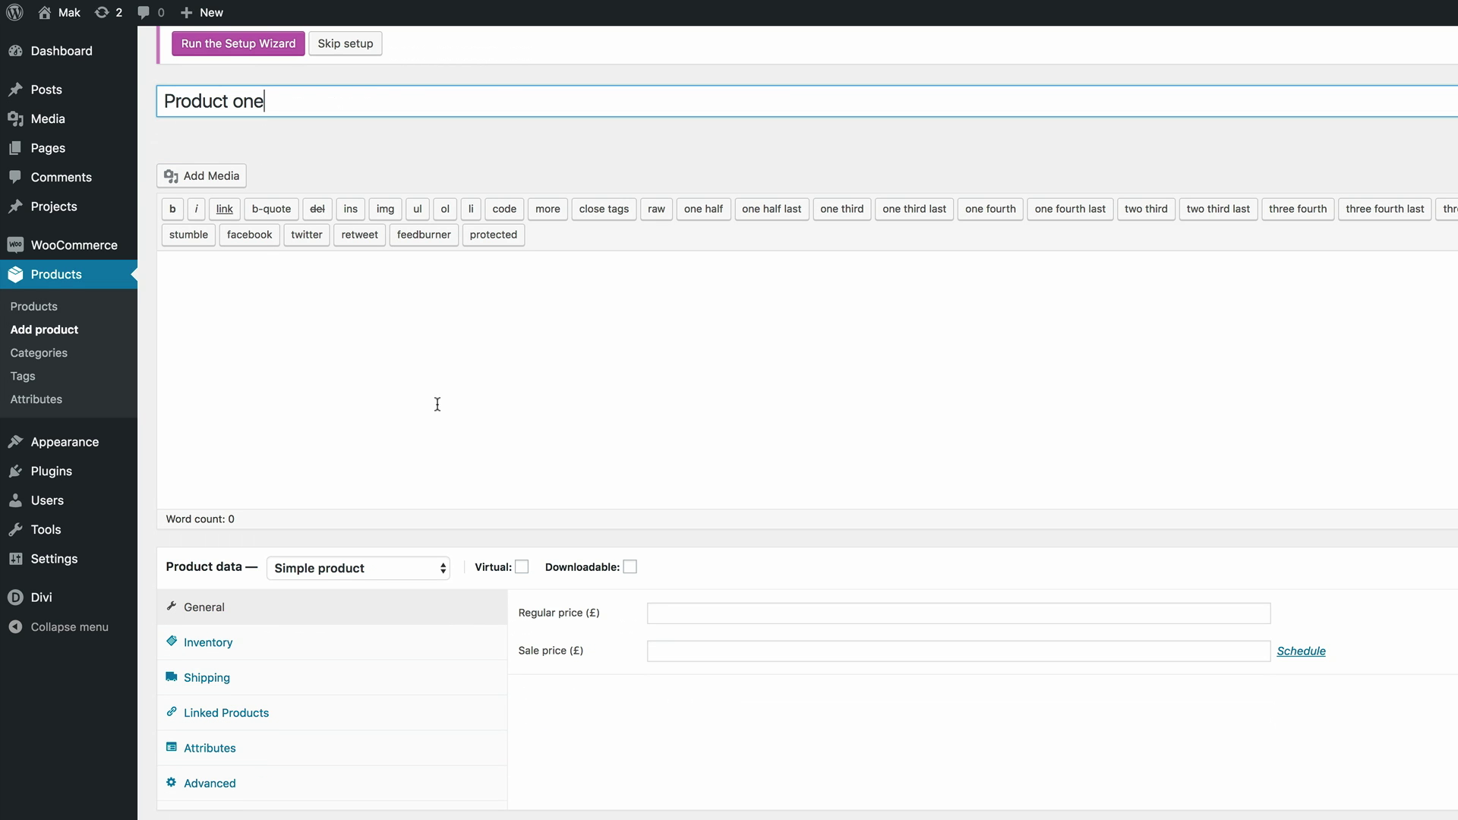
left_click(346, 300)
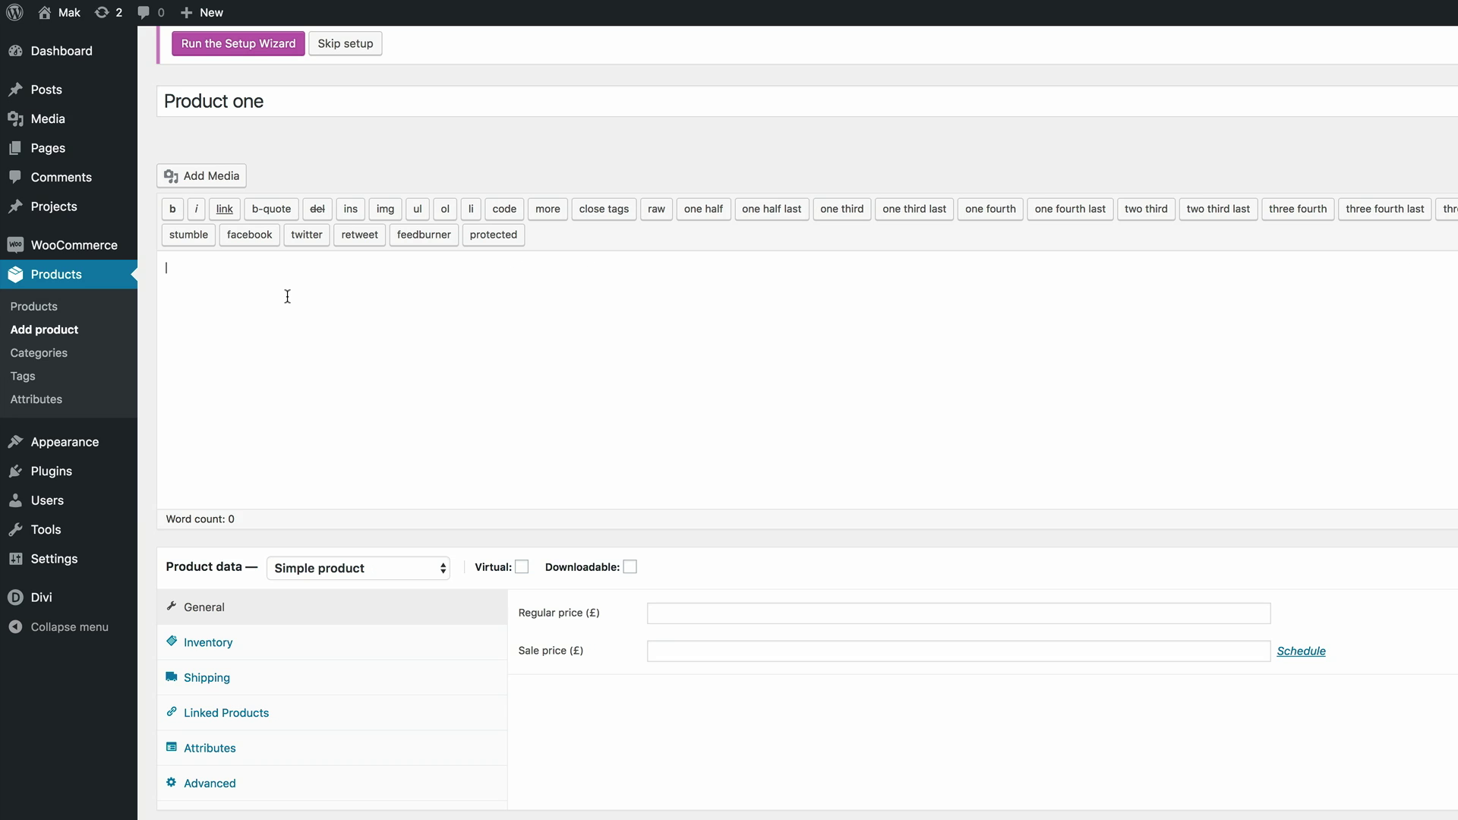
type("Lorem ipsum dolor sit amet, consectetuer adipiscing elit. Donec odio. Quisque volutpat mattis eros. Nullam malesuada erat ut turpis. Suspendisse urna nibh, viverra non, semper suscipit, posuere a, pede.")
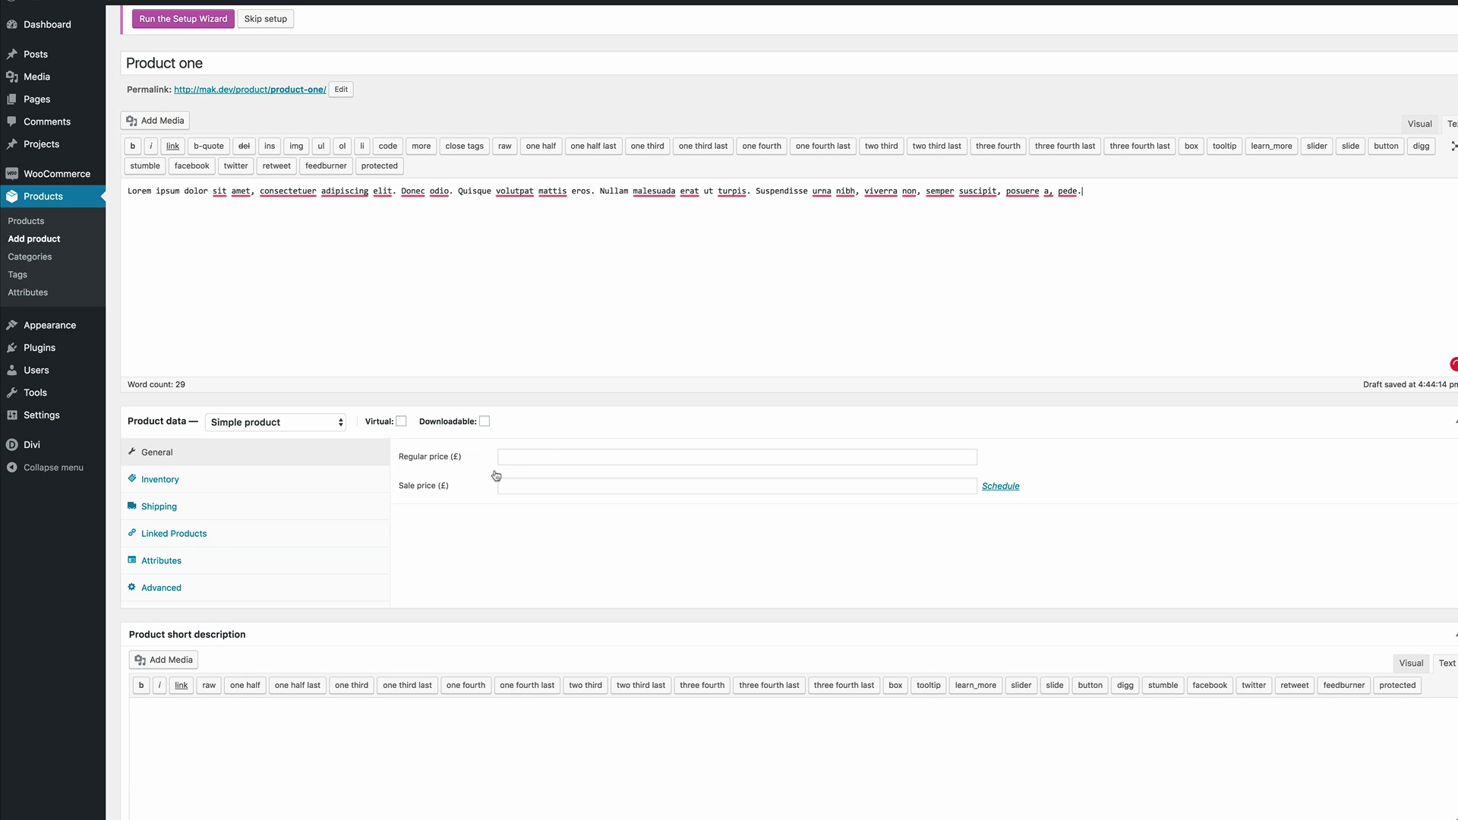
left_click(540, 455)
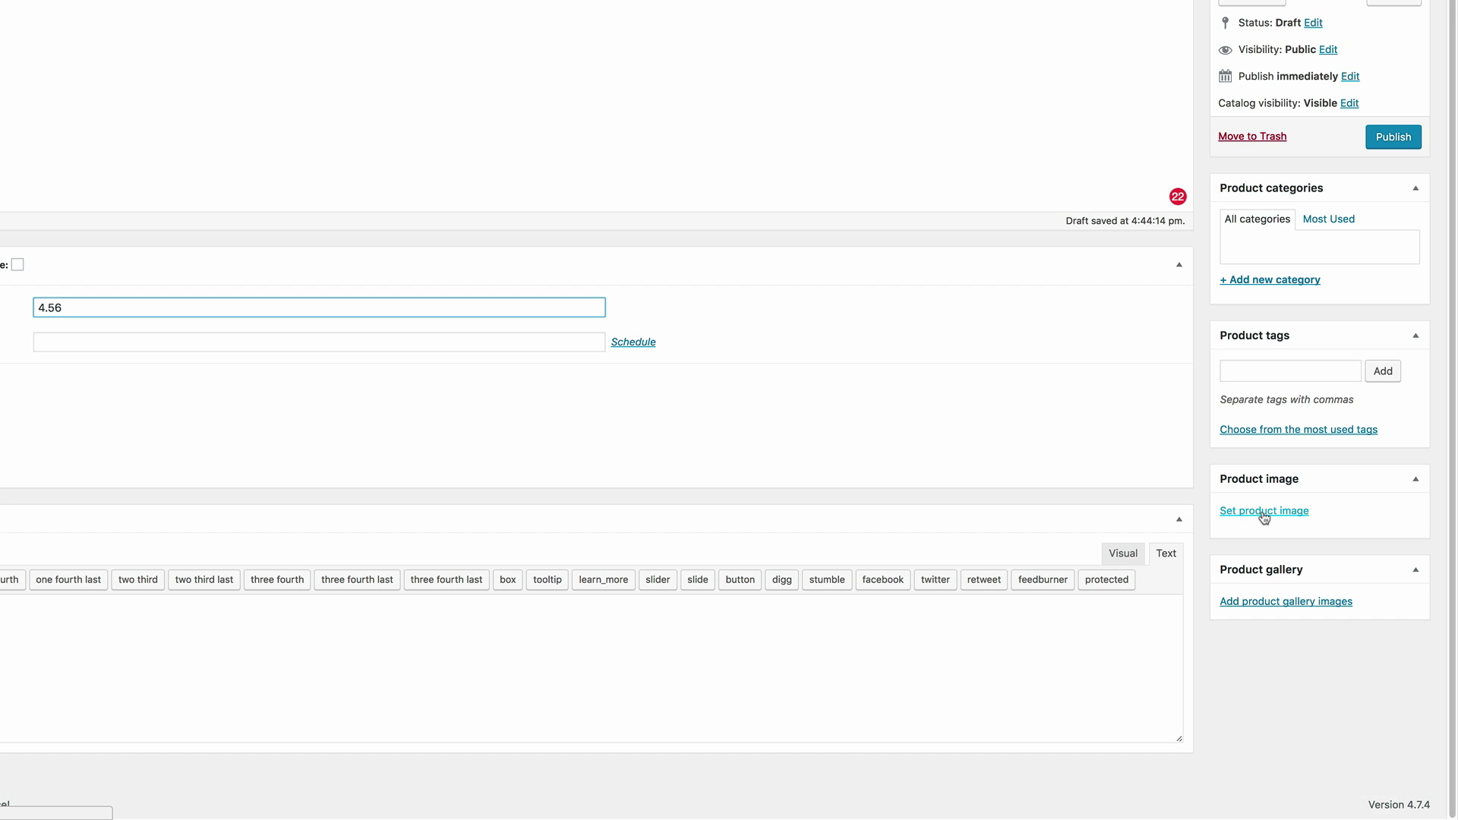
left_click(1264, 512)
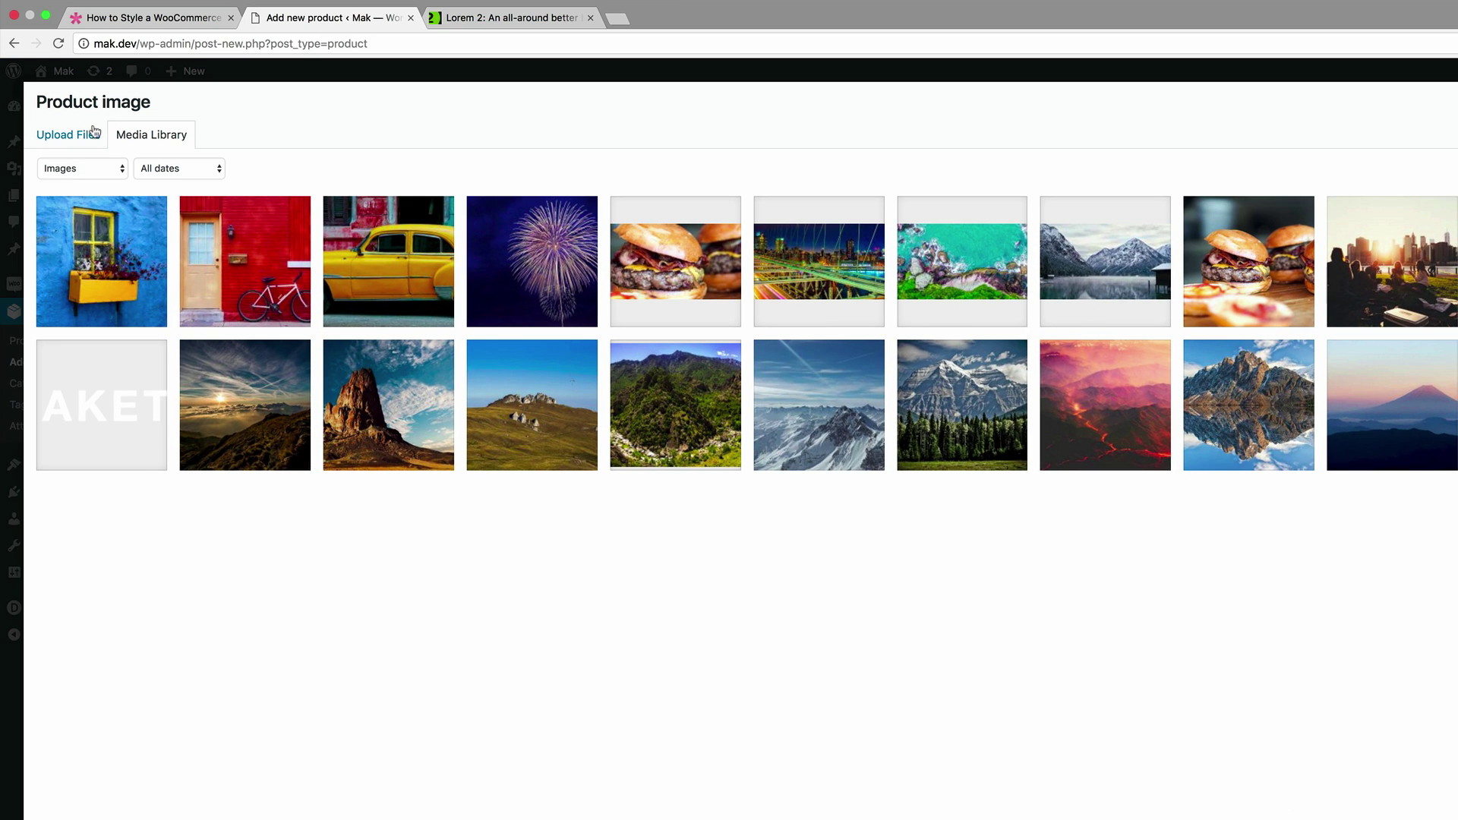
Upload three product JPG images from the computer to the media library
left_click(94, 133)
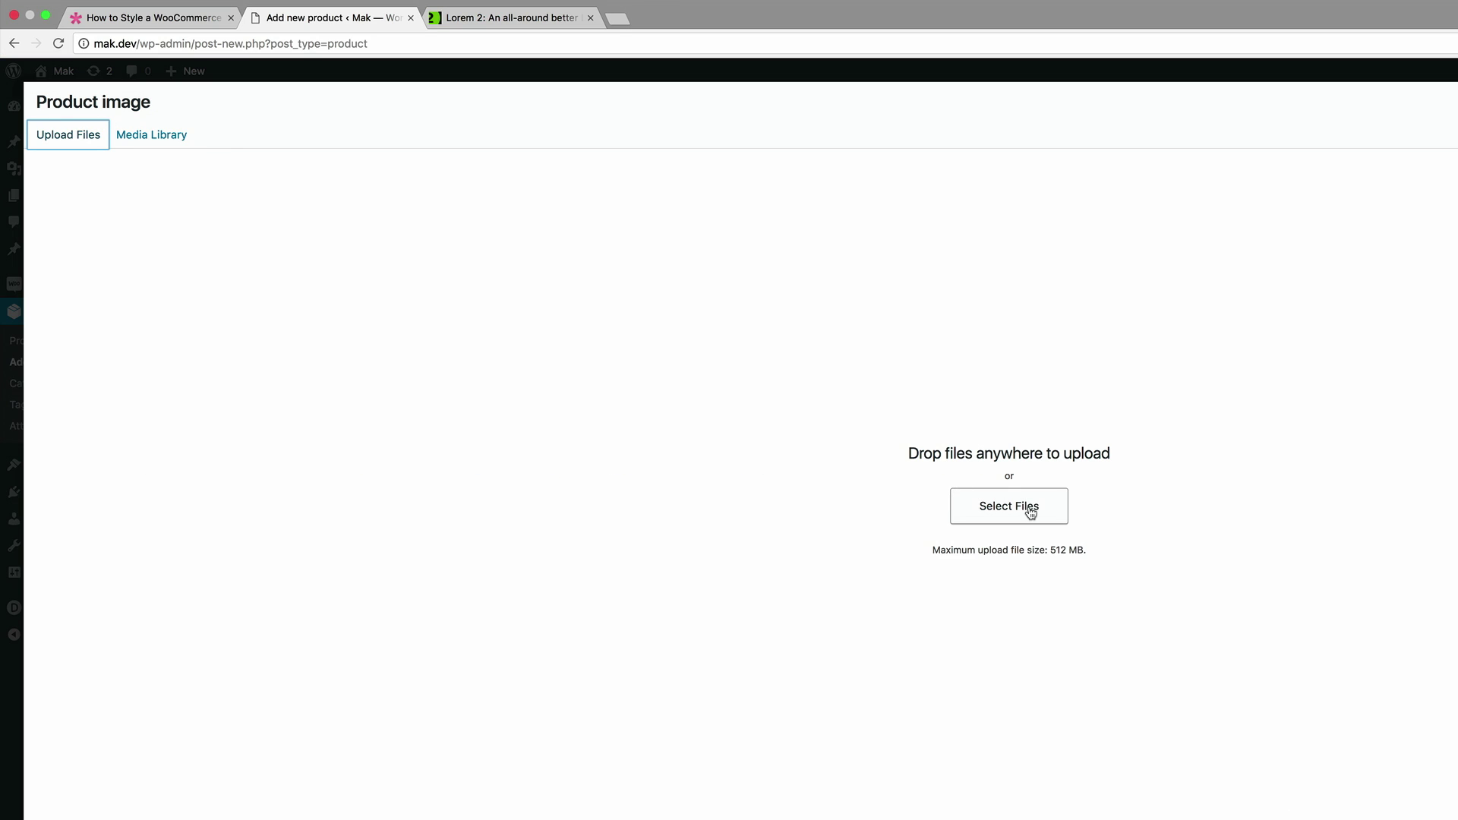
left_click(1030, 513)
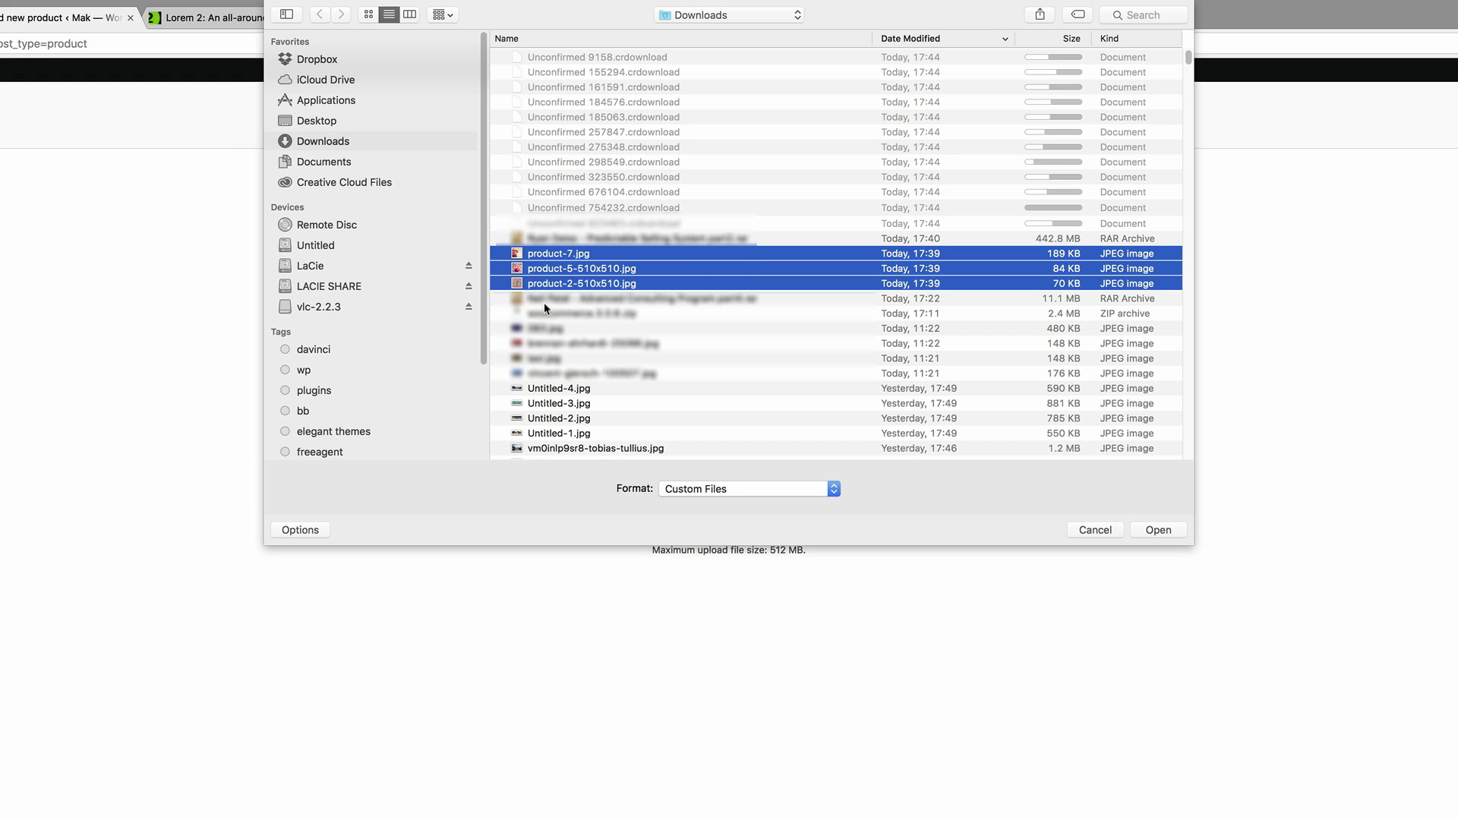
left_click(1159, 530)
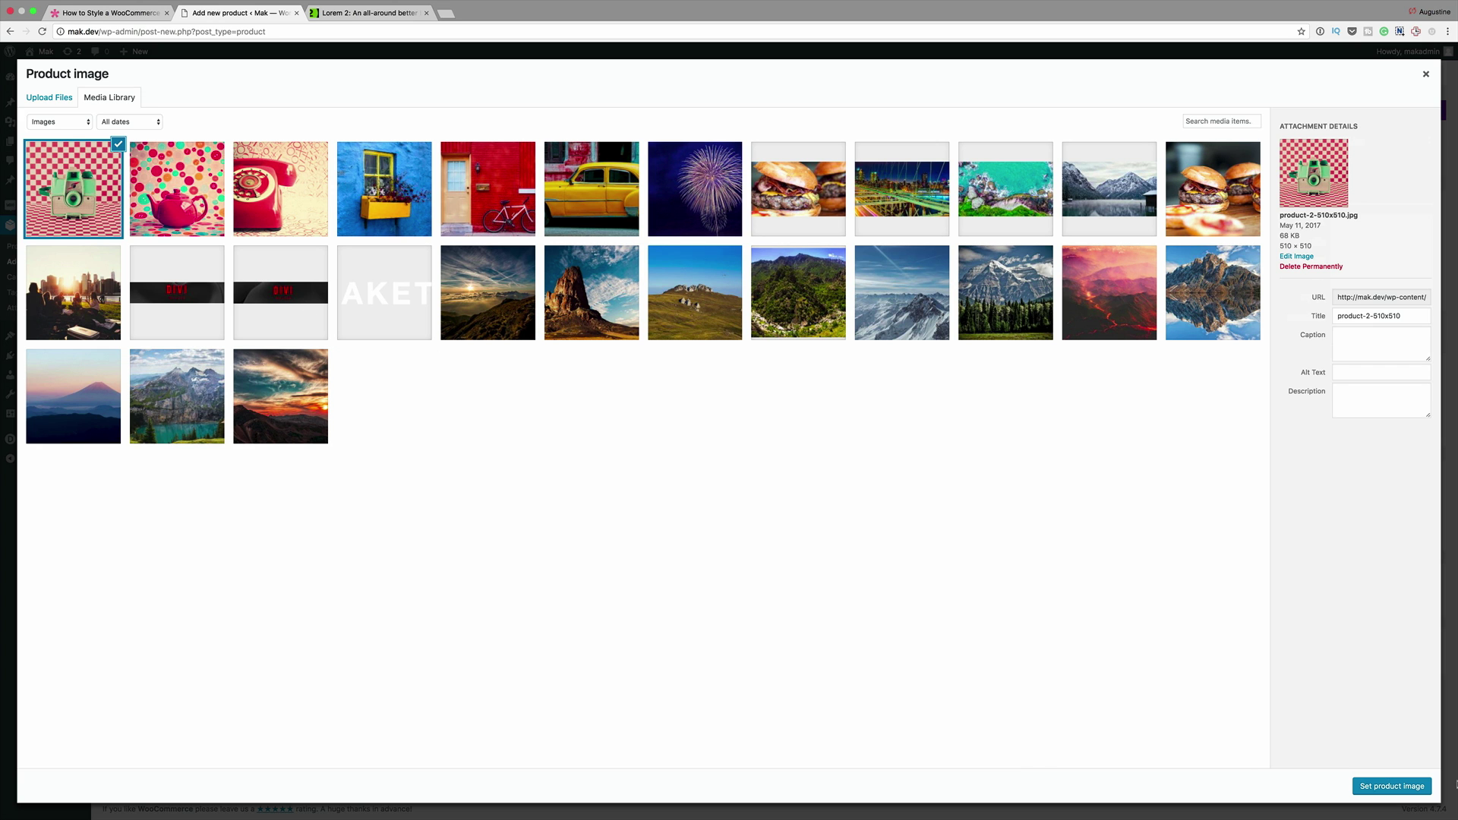
Set the camera photo as Product one's image, publish it, and update Product three at £4.99
left_click(1409, 786)
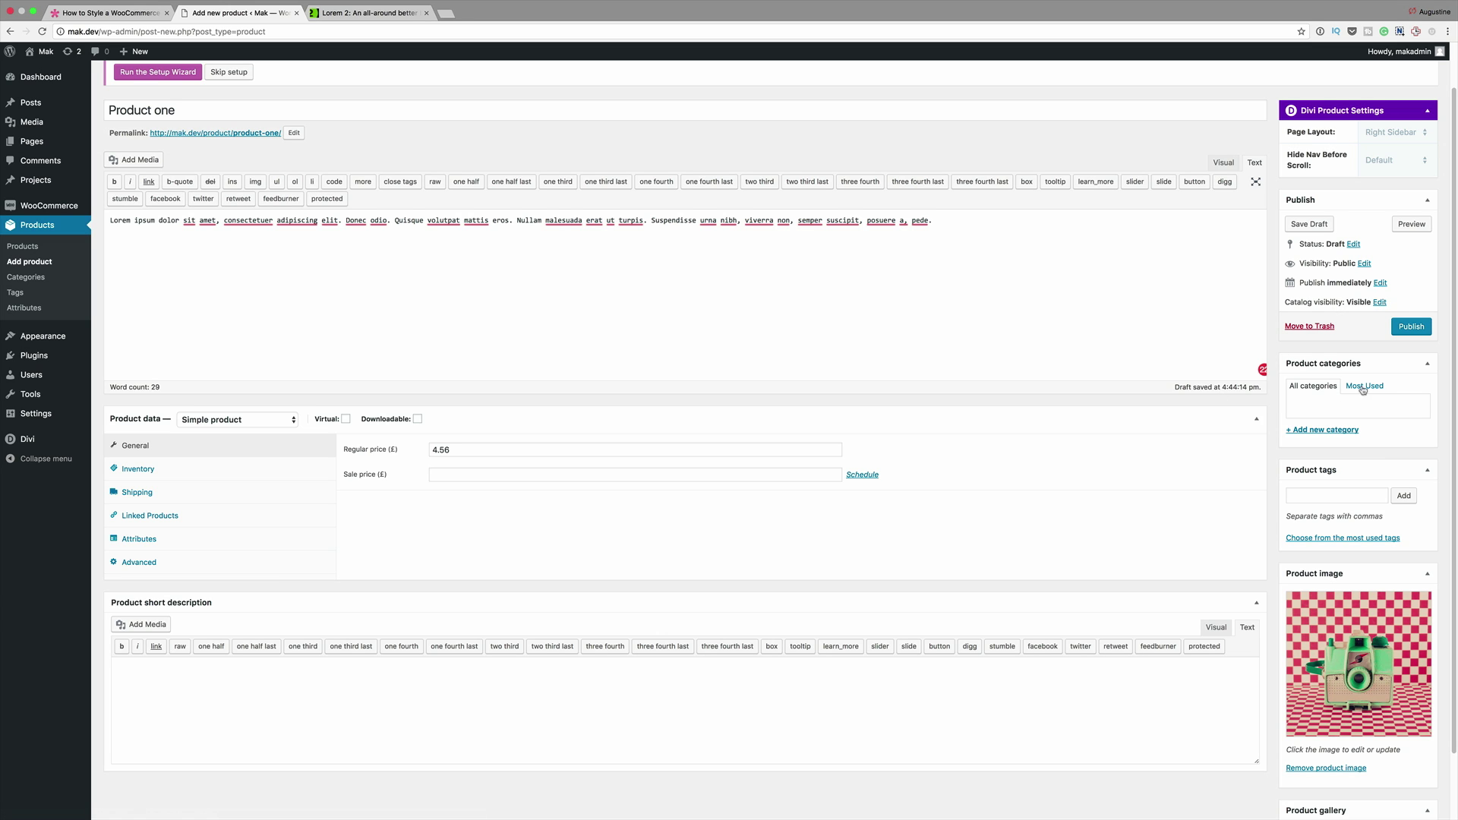
left_click(1414, 327)
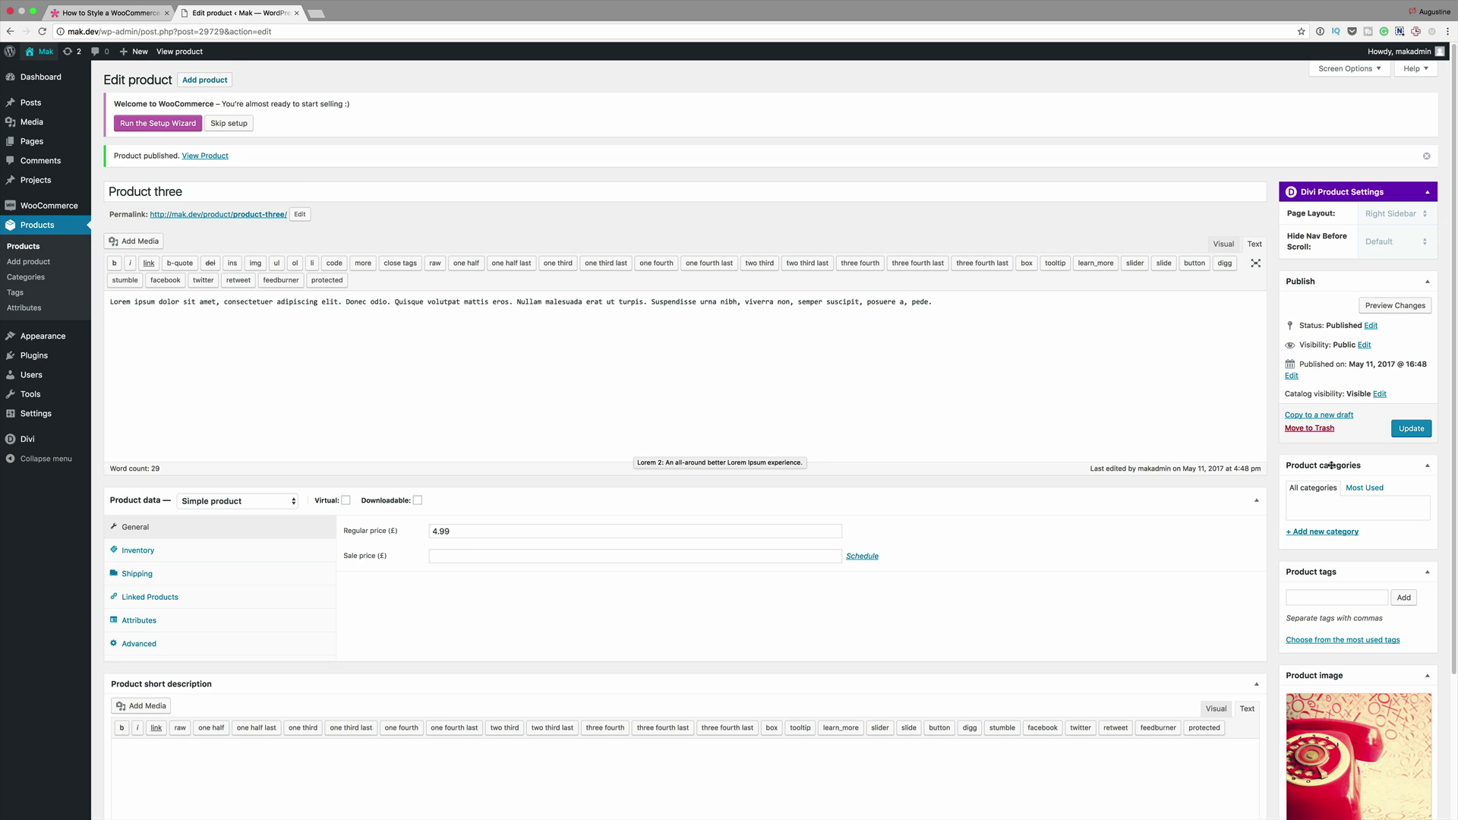
left_click(1411, 430)
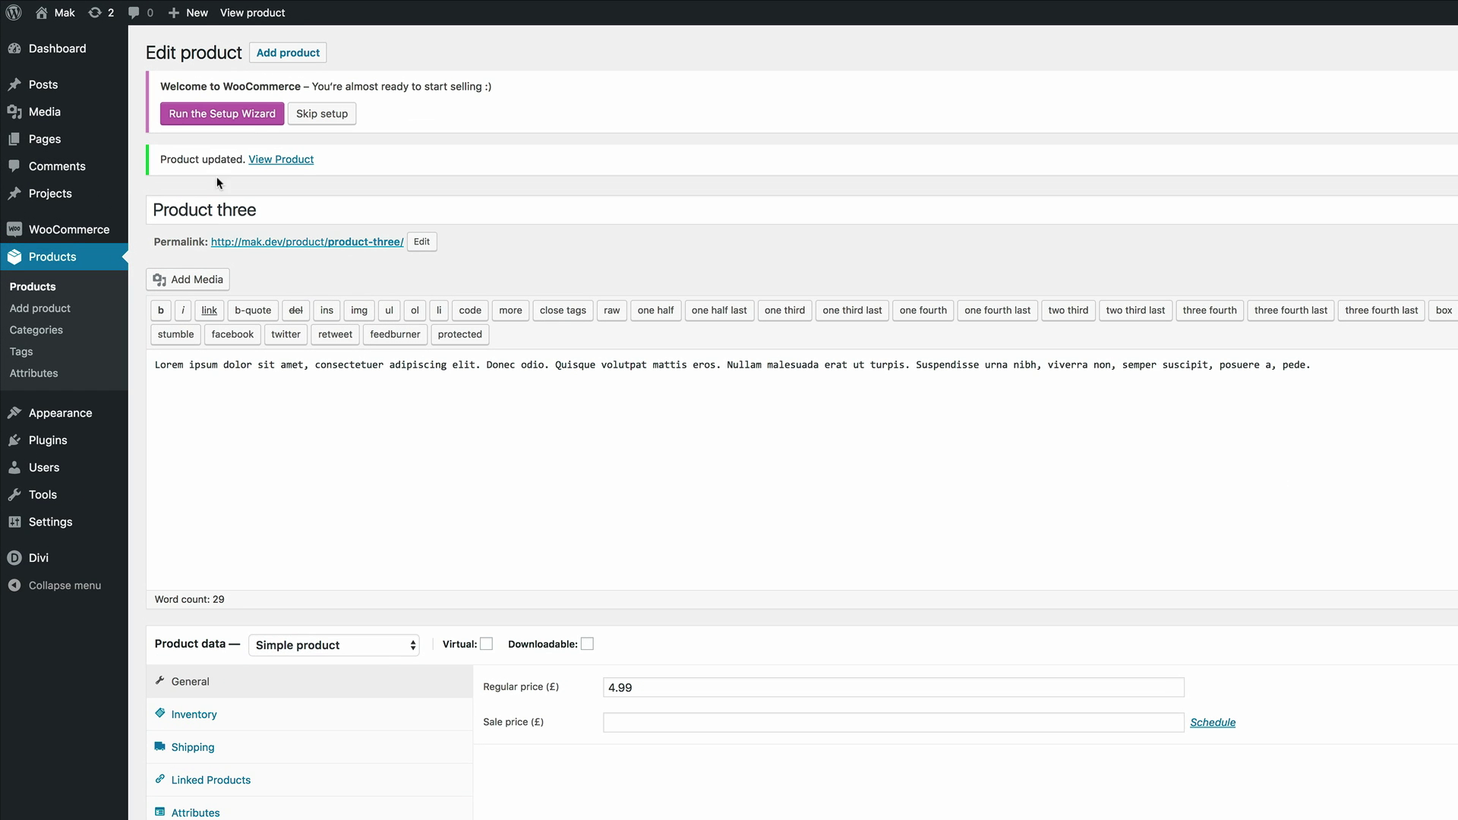
Create a new page titled 'Shop' and open it in the Divi Builder
mouse_move(67, 139)
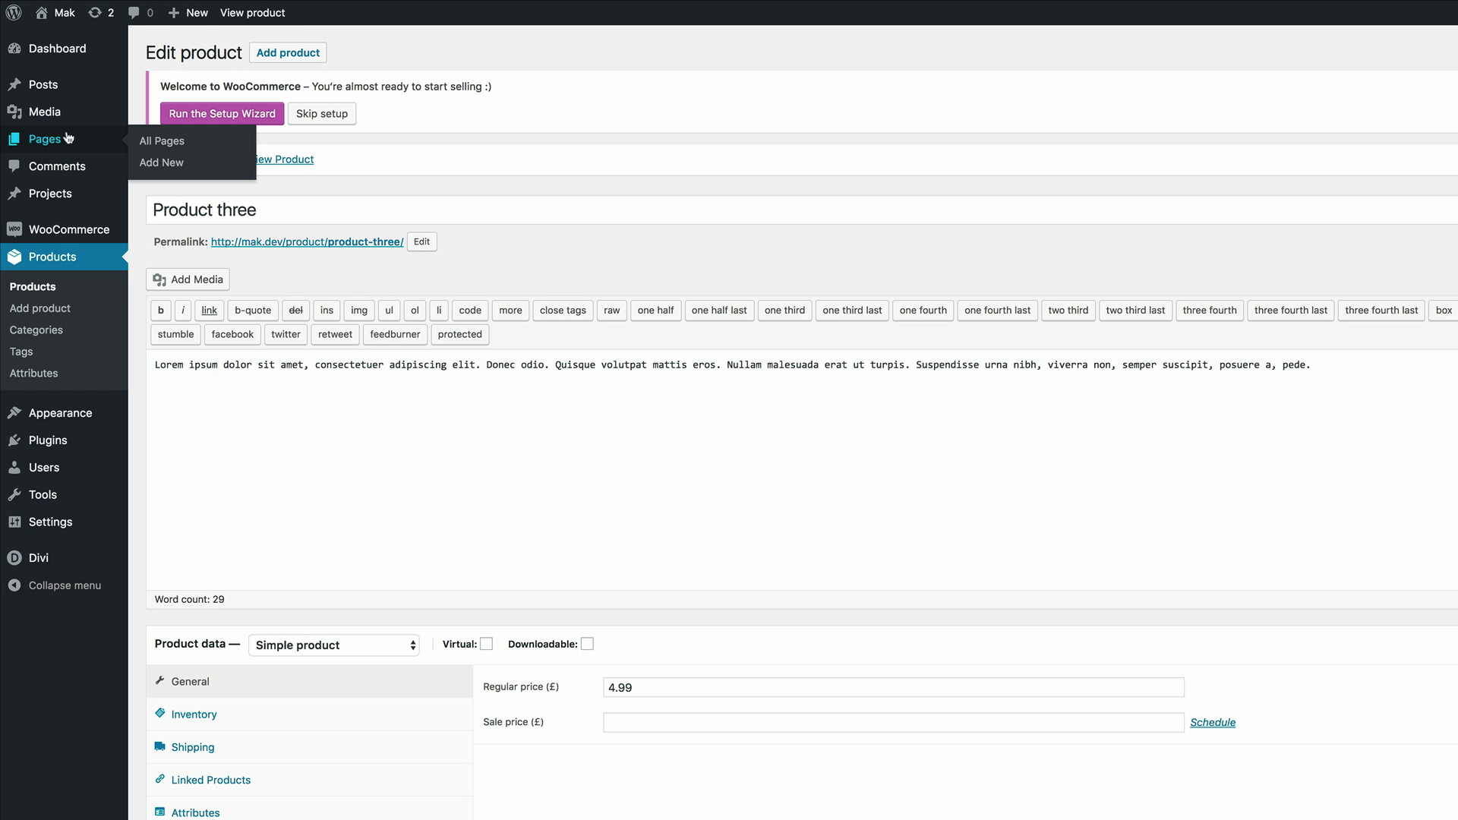
left_click(162, 164)
left_click(208, 170)
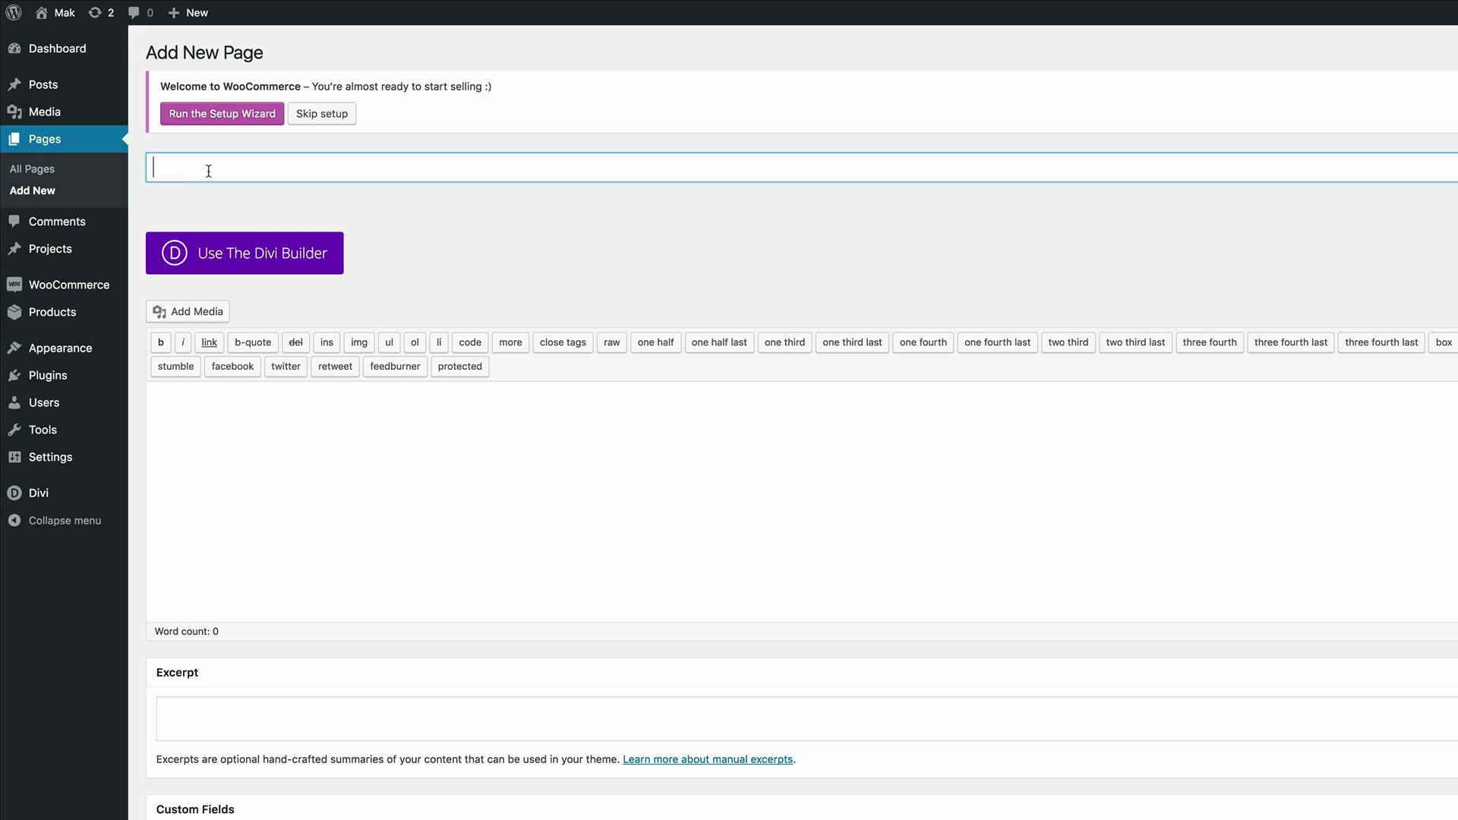
type("Shop")
left_click(267, 256)
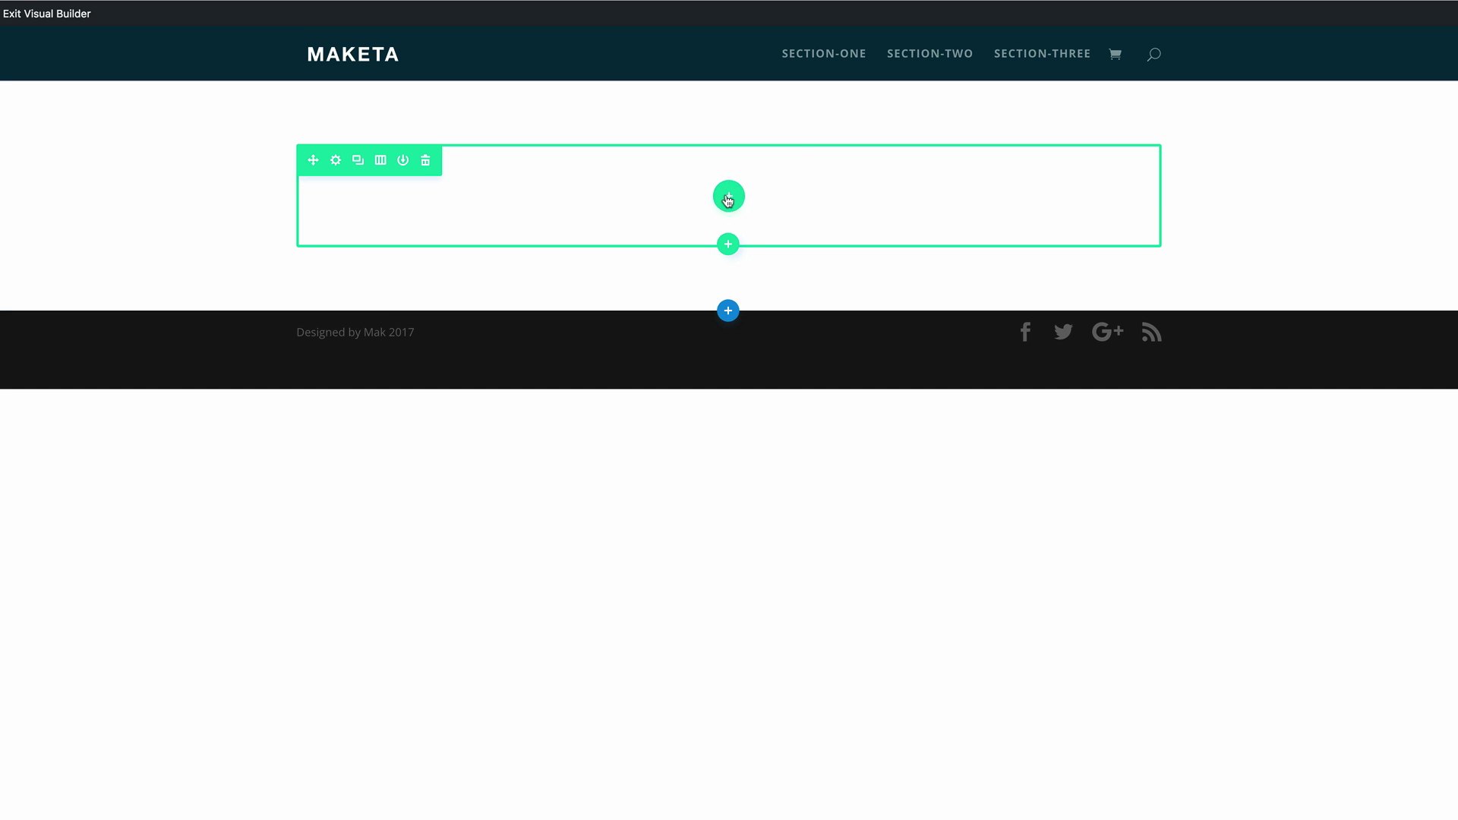
Add a one-column row and insert a Shop module showing Product one, three and two
left_click(729, 198)
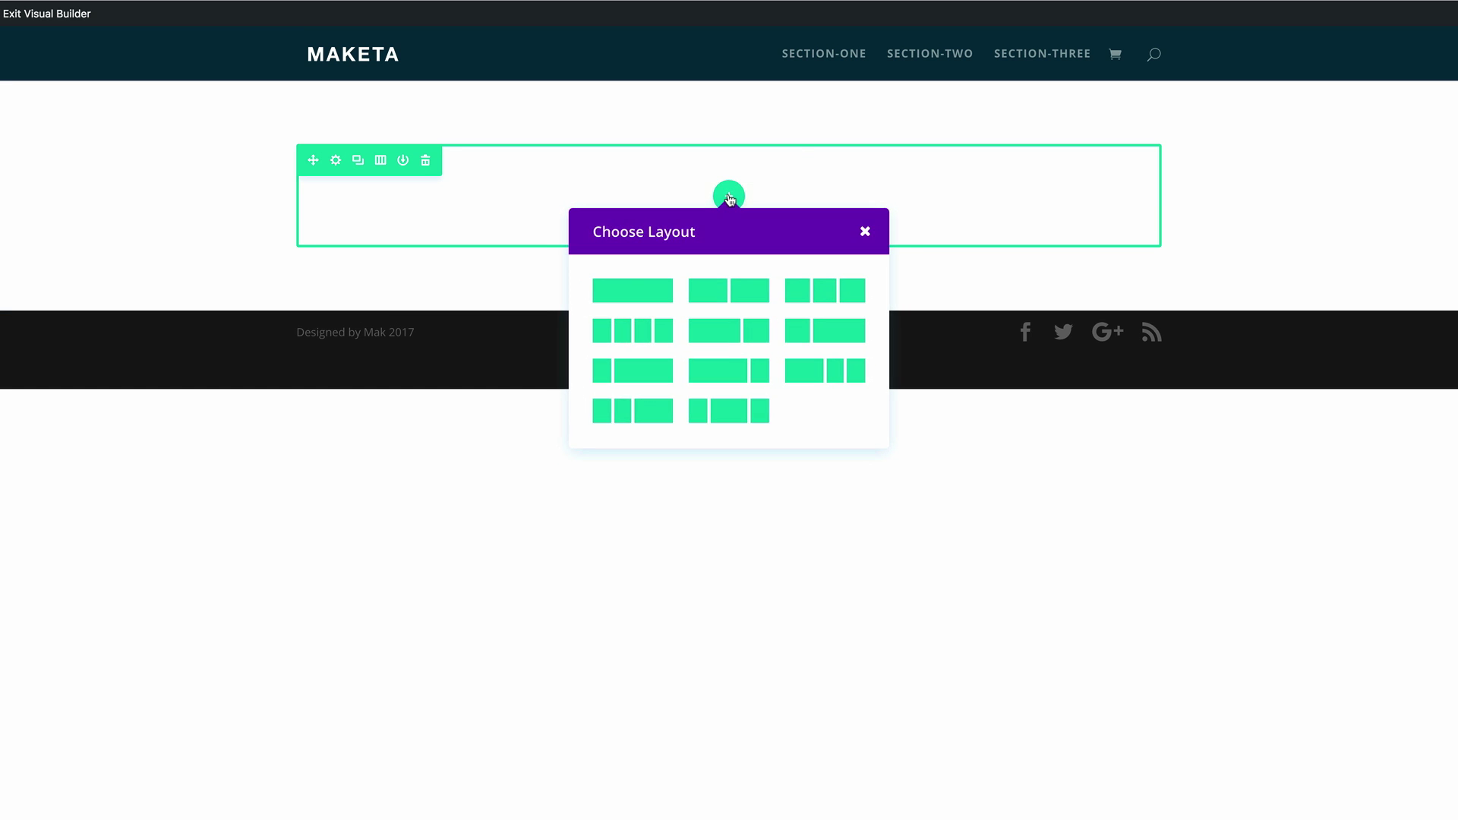
left_click(632, 293)
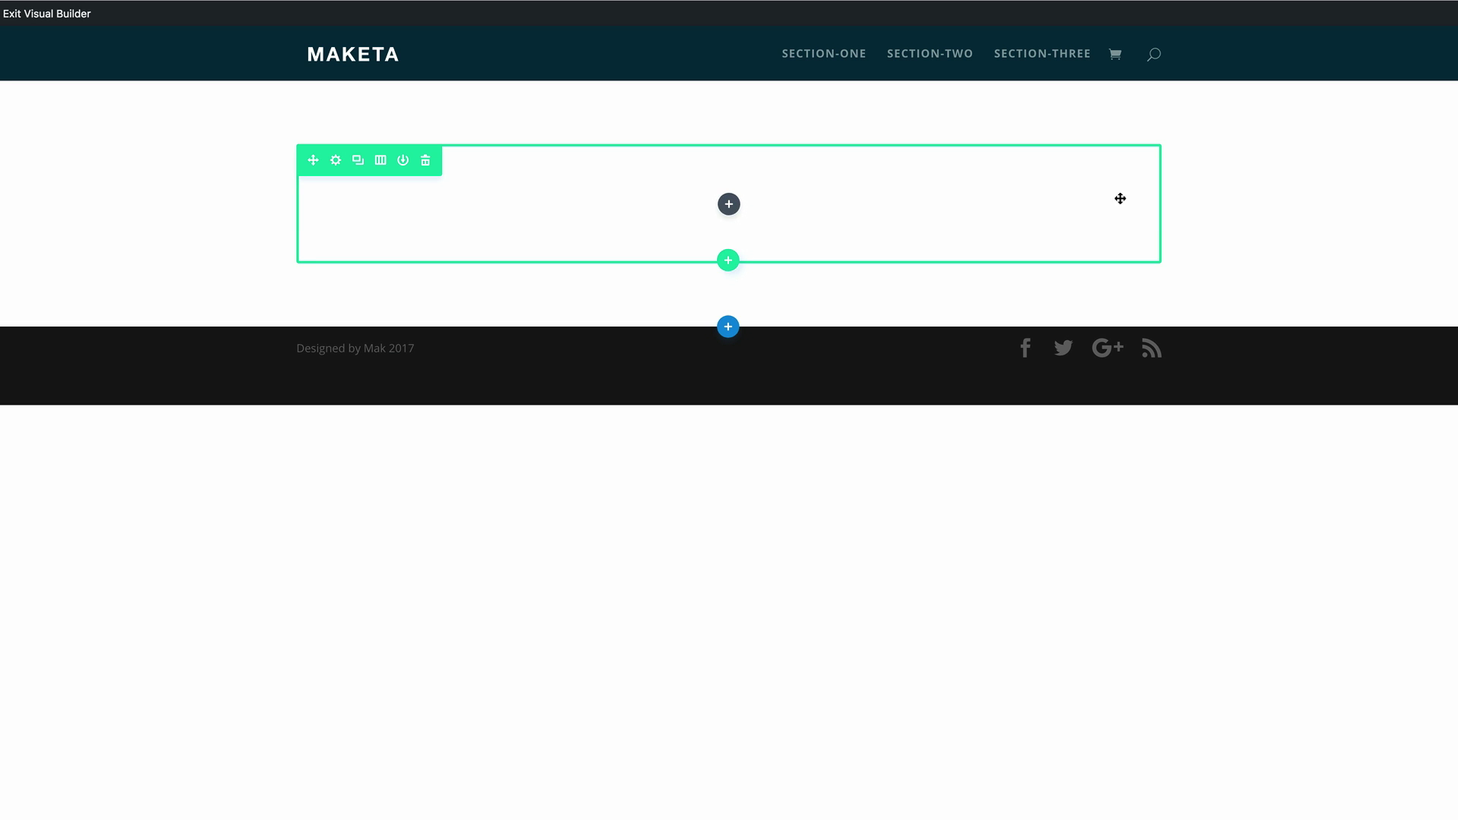
left_click(729, 206)
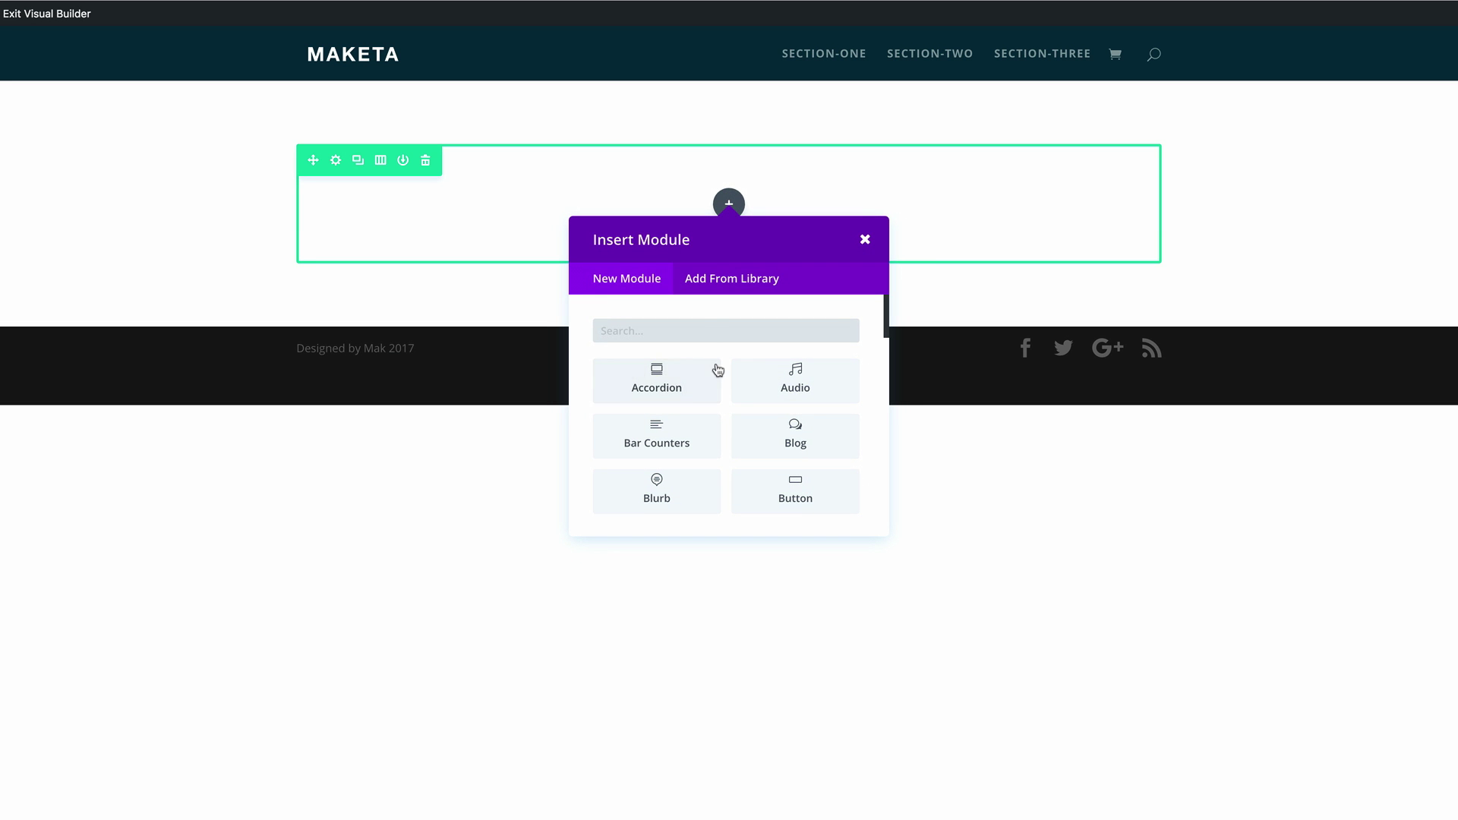
type("shop")
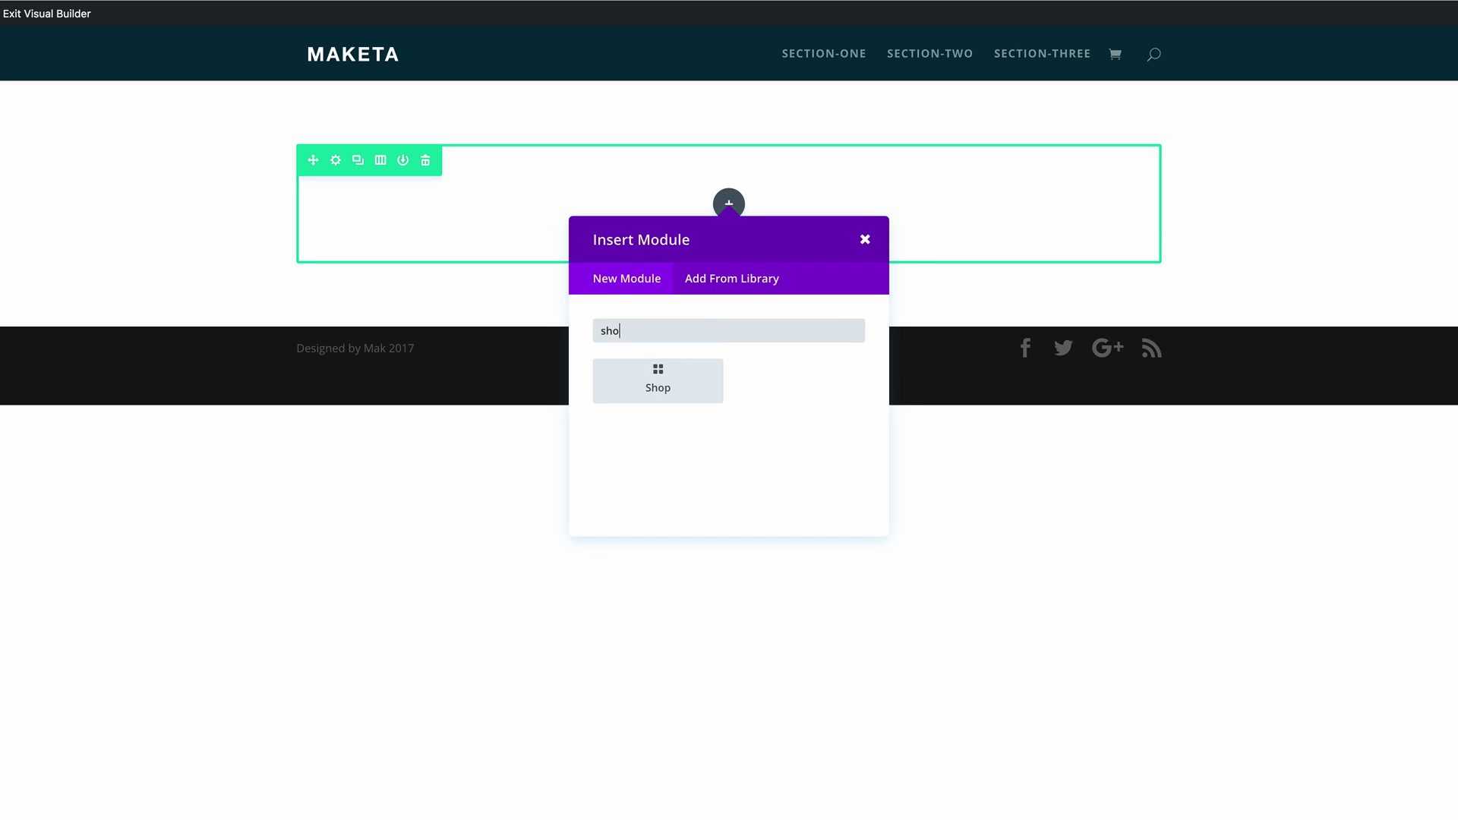
left_click(698, 372)
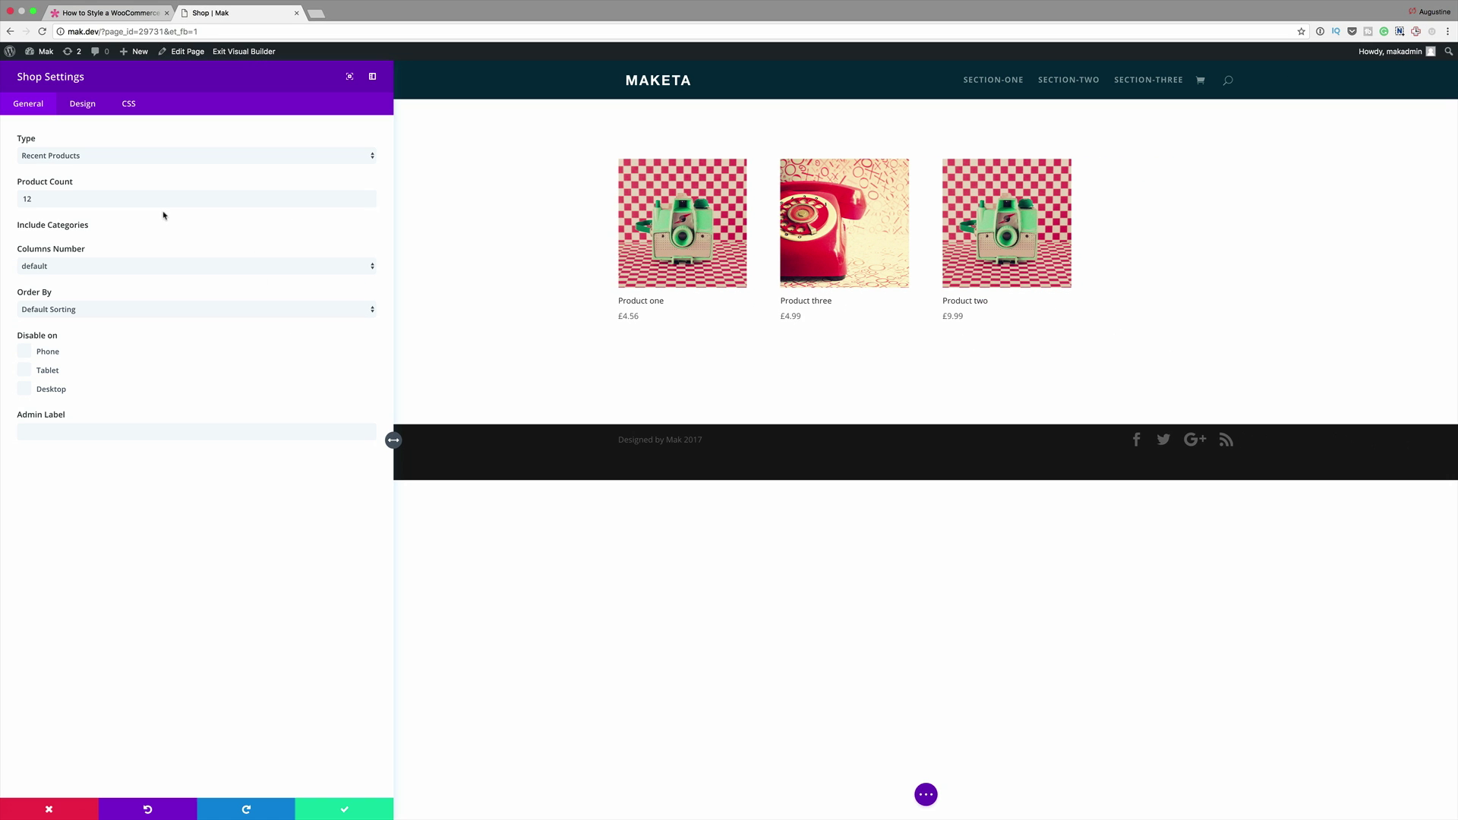
Set the Shop module's product count to 3, make titles bold and uppercase, and save
double_click(43, 201)
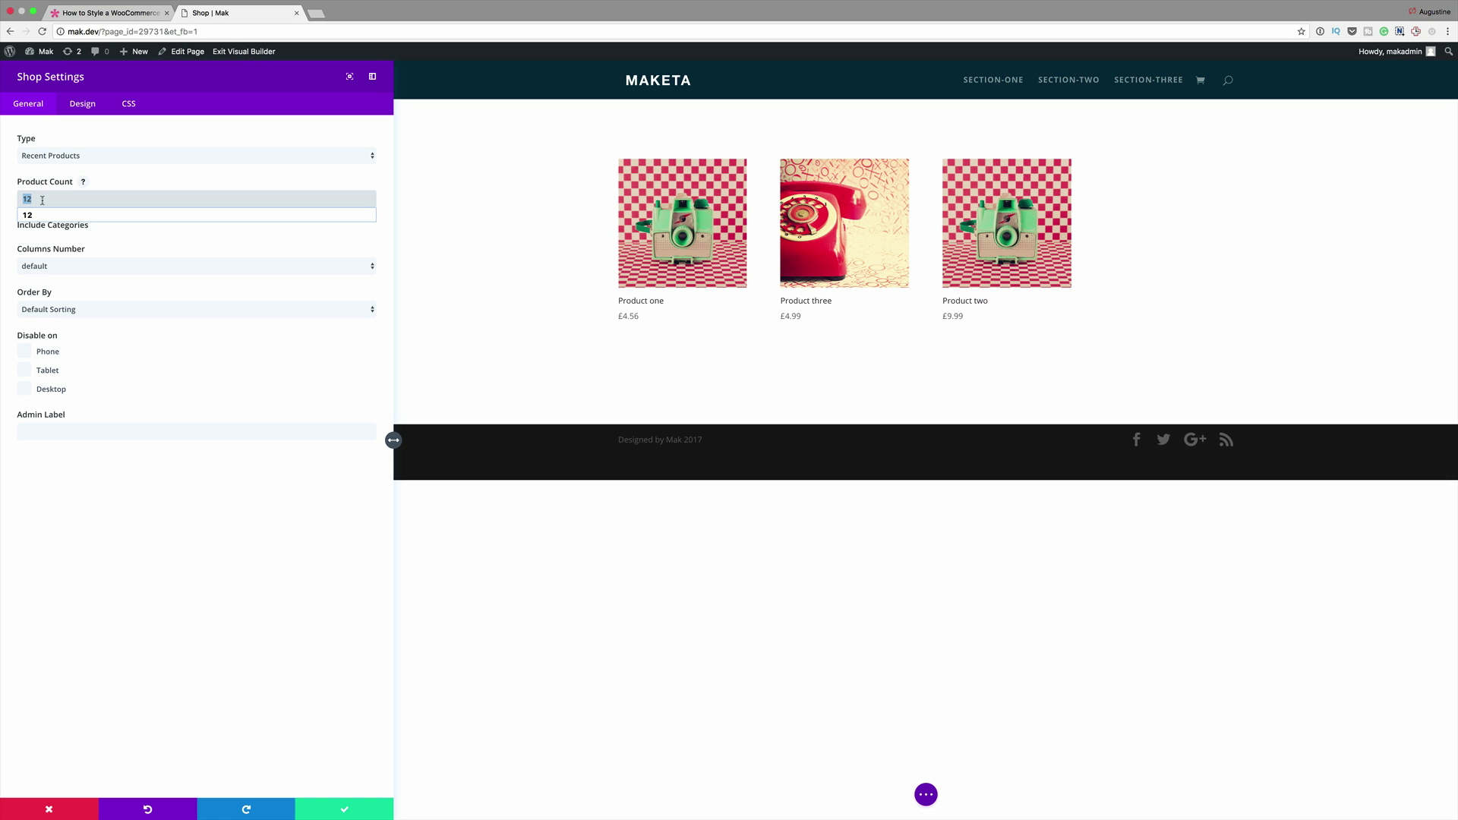
type("3")
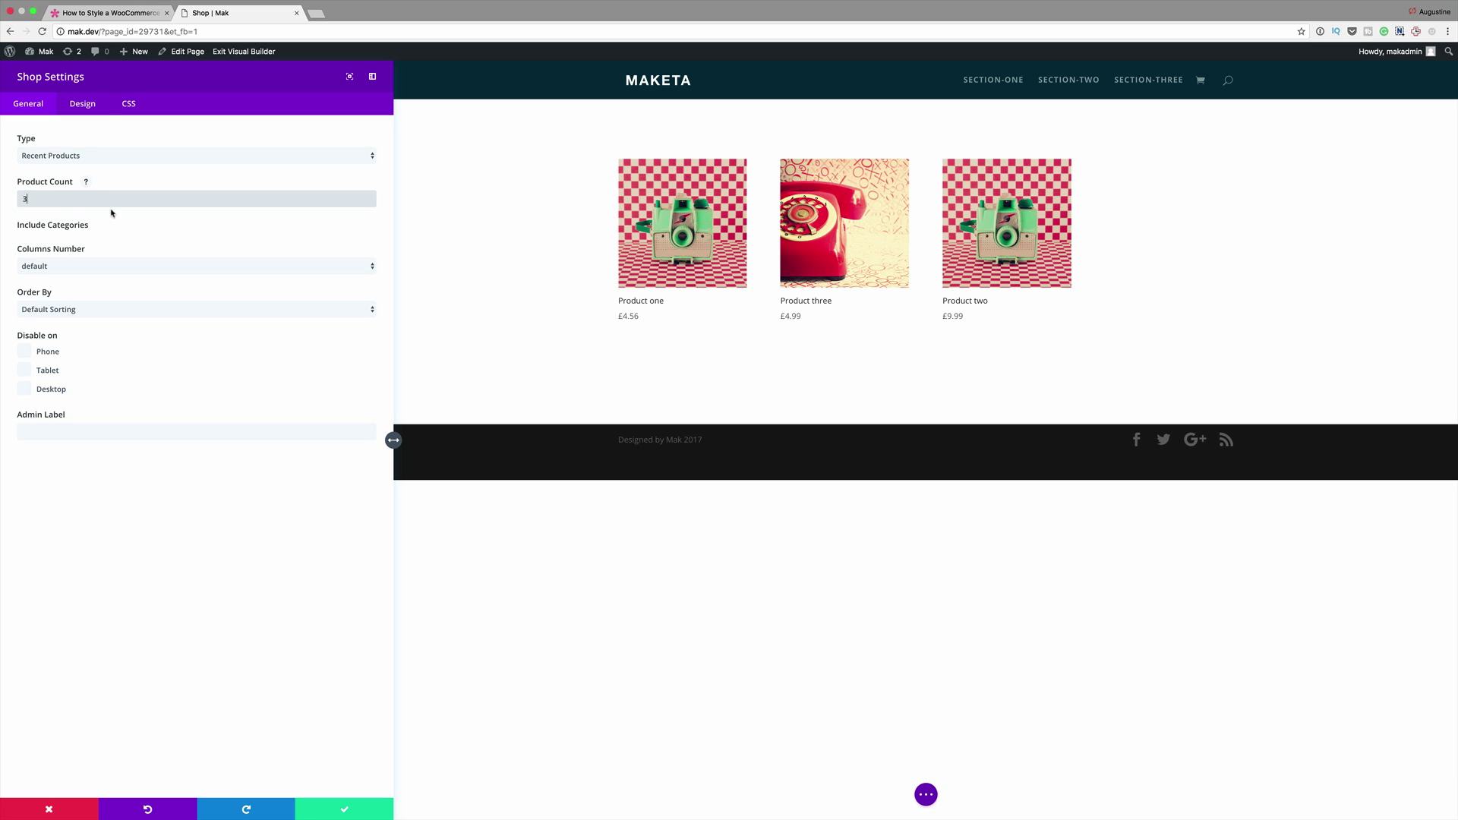
left_click(89, 106)
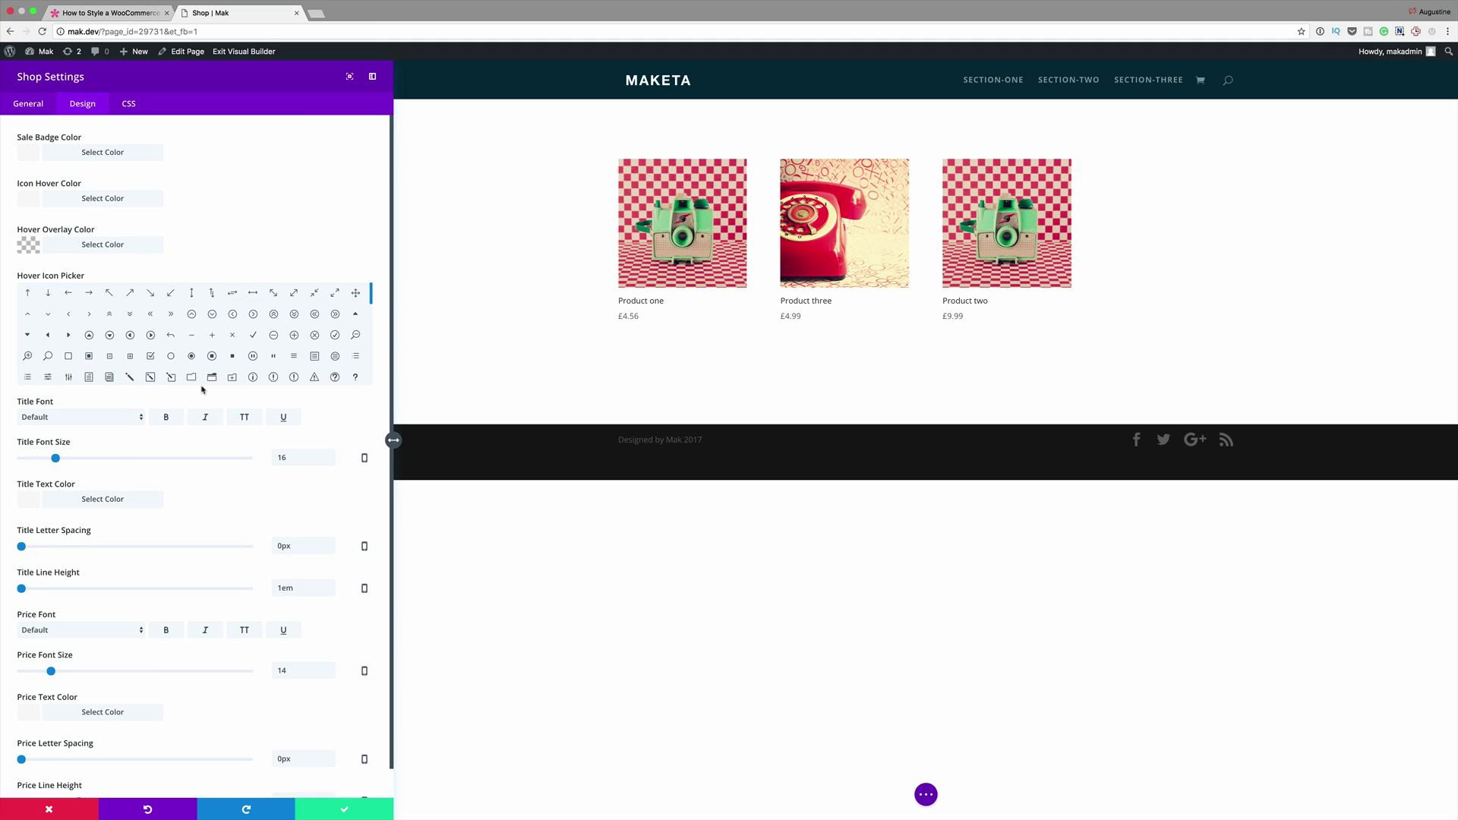
left_click(166, 417)
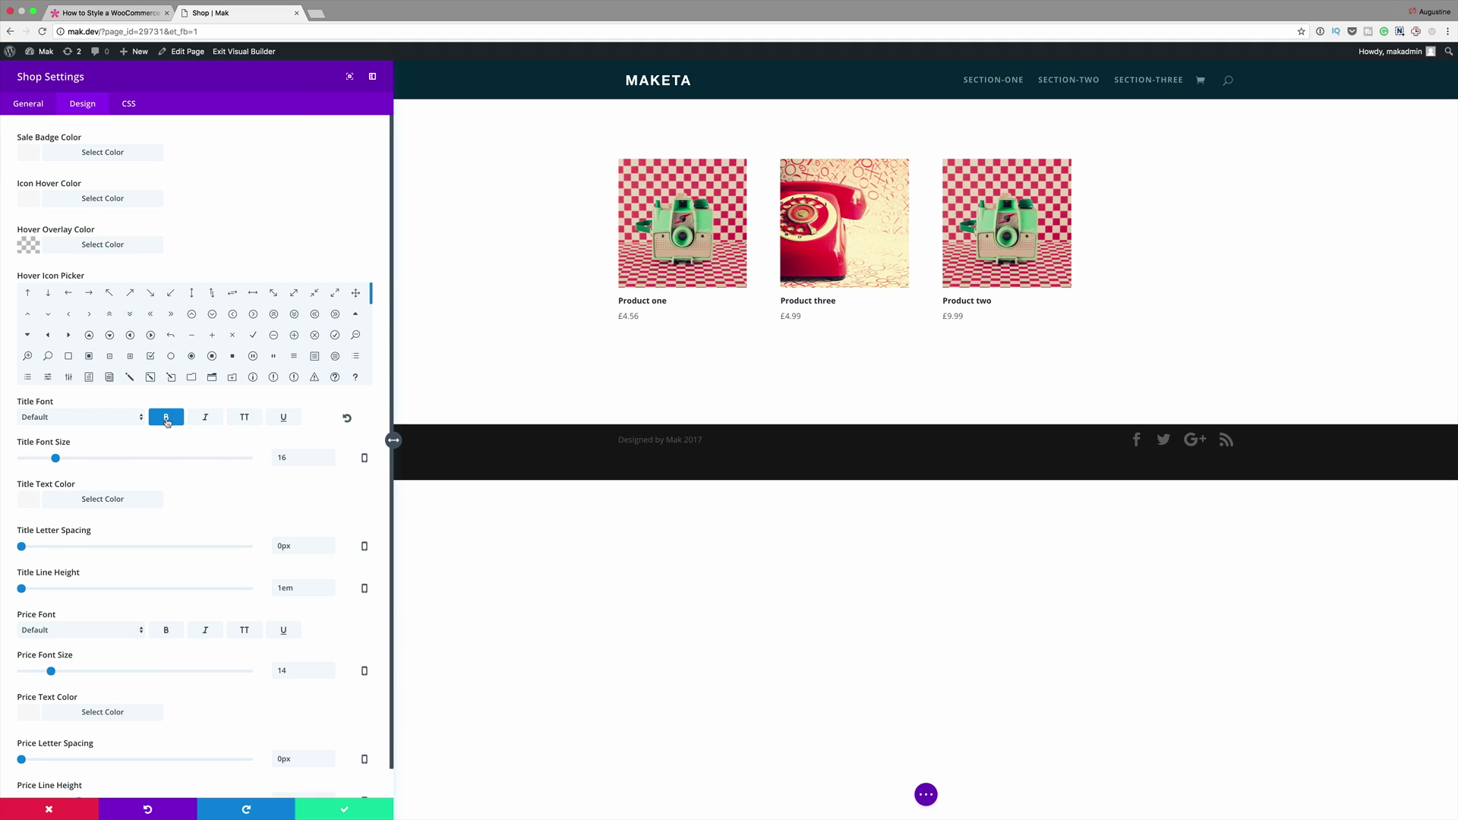
left_click(245, 417)
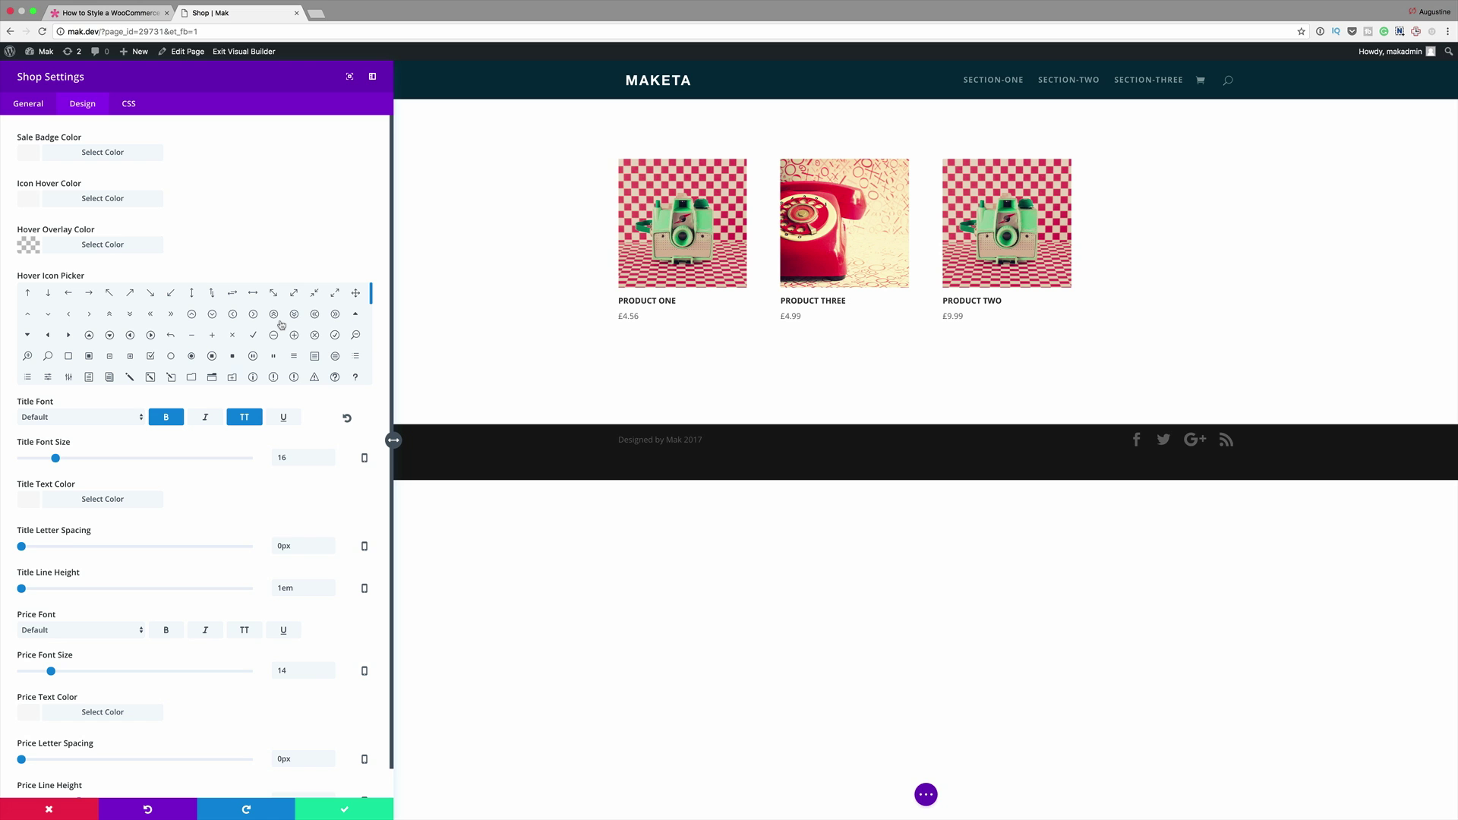
left_click(346, 807)
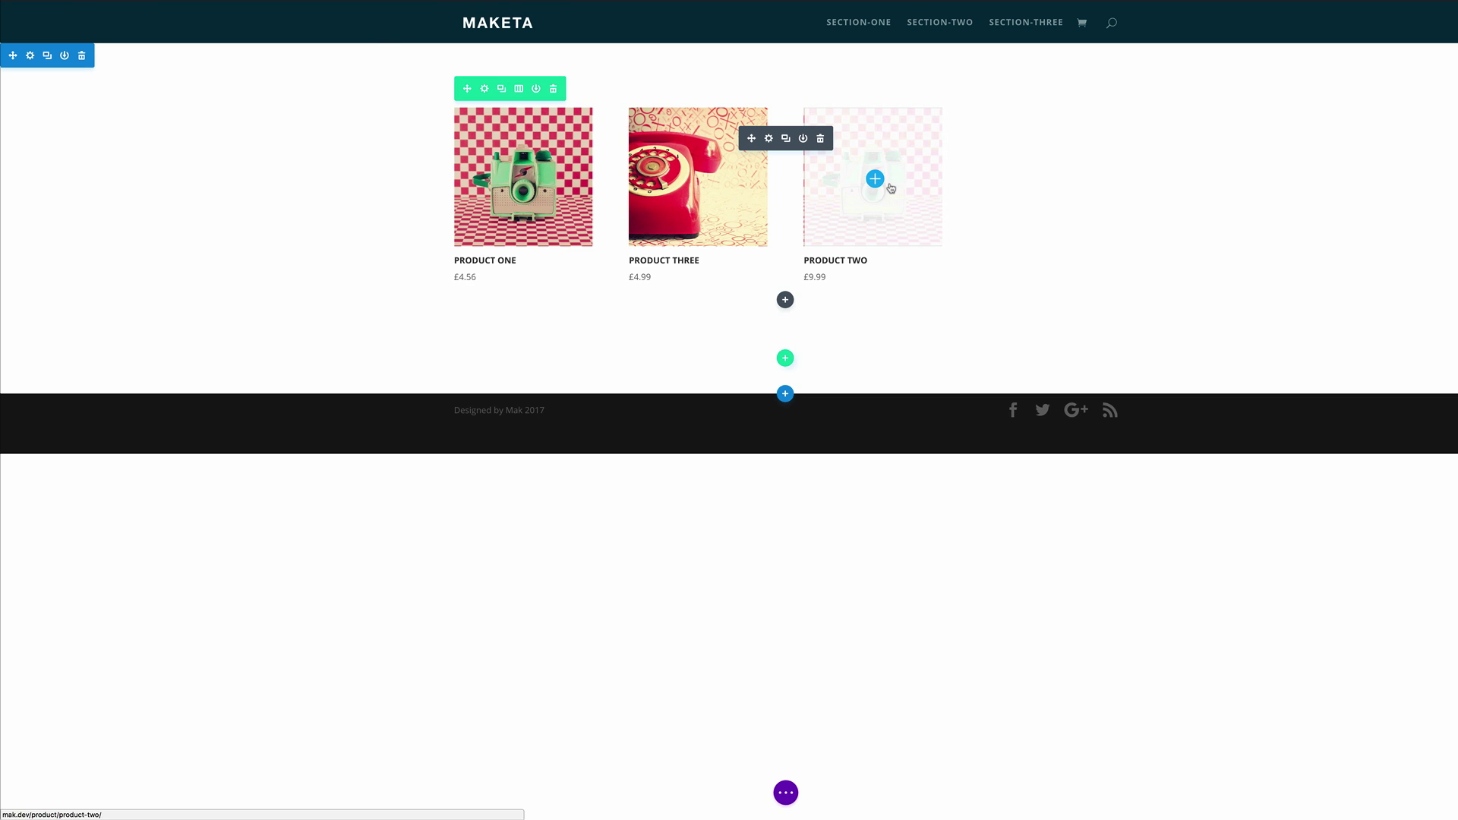
Reopen the Shop module settings on its Design tab
left_click(769, 137)
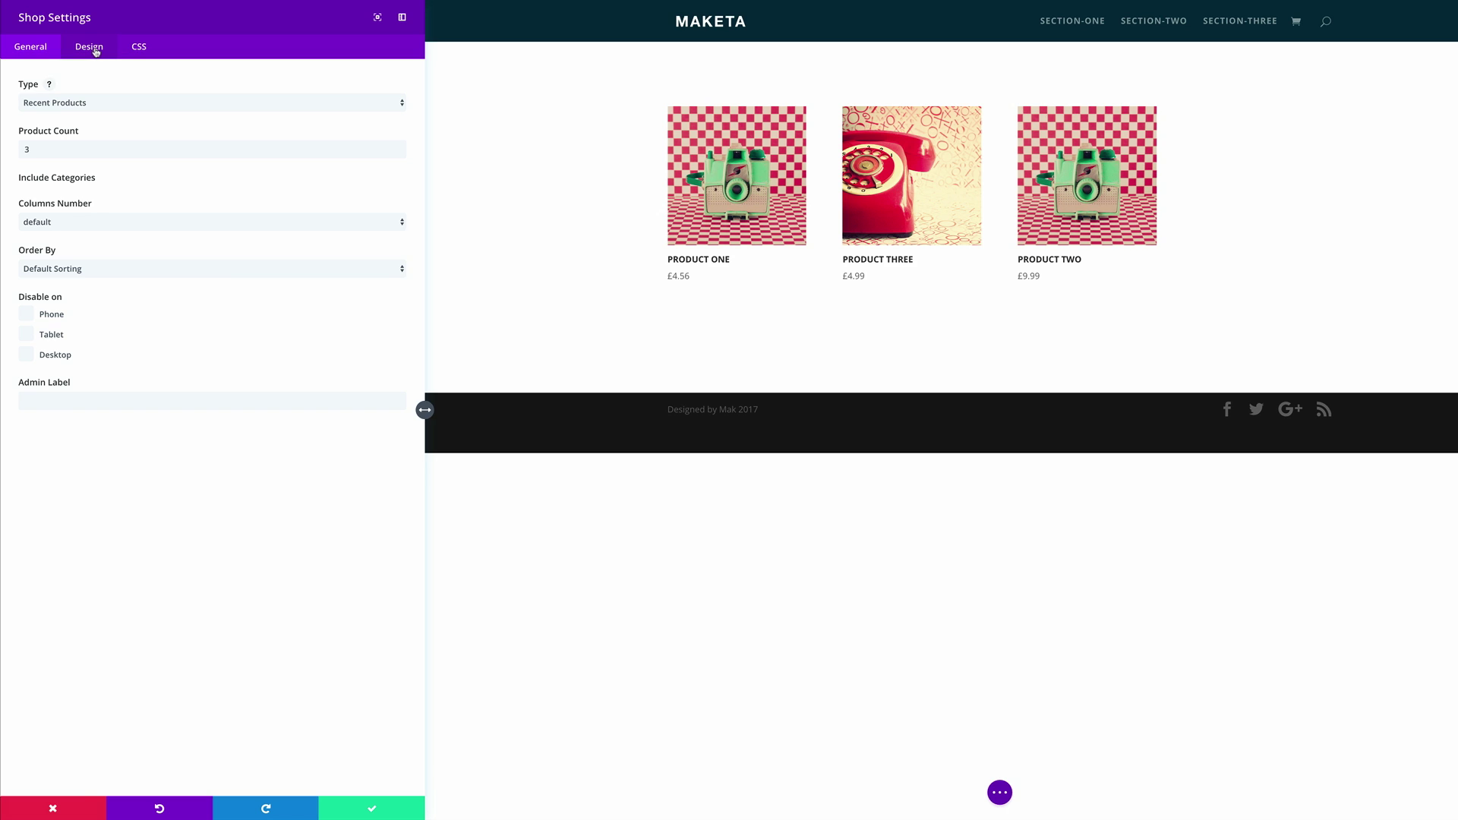
left_click(96, 50)
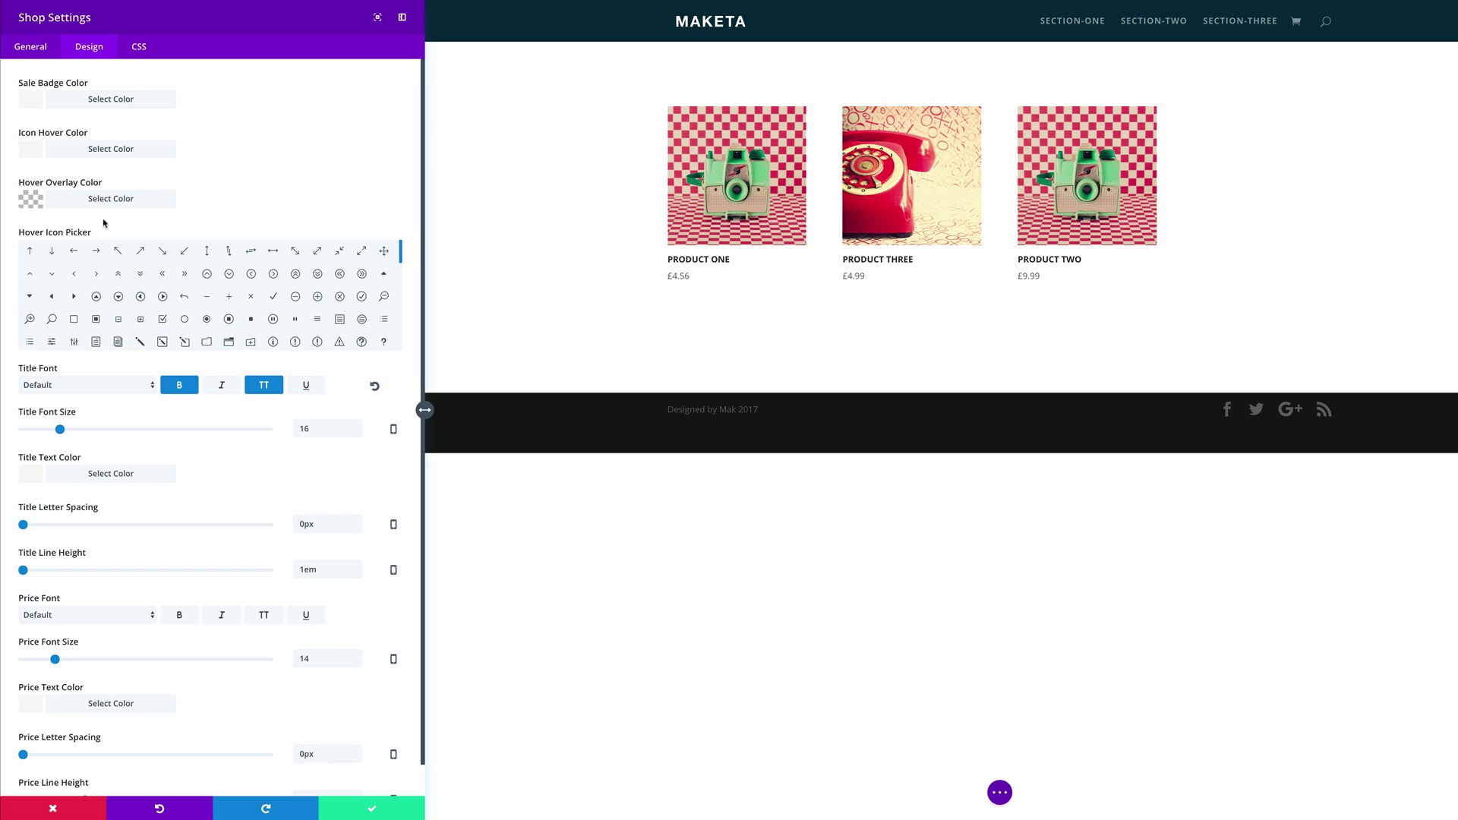
Set the Shop hover overlay colour to dark grey #3f3f3f at about 0.78 opacity and save
left_click(32, 202)
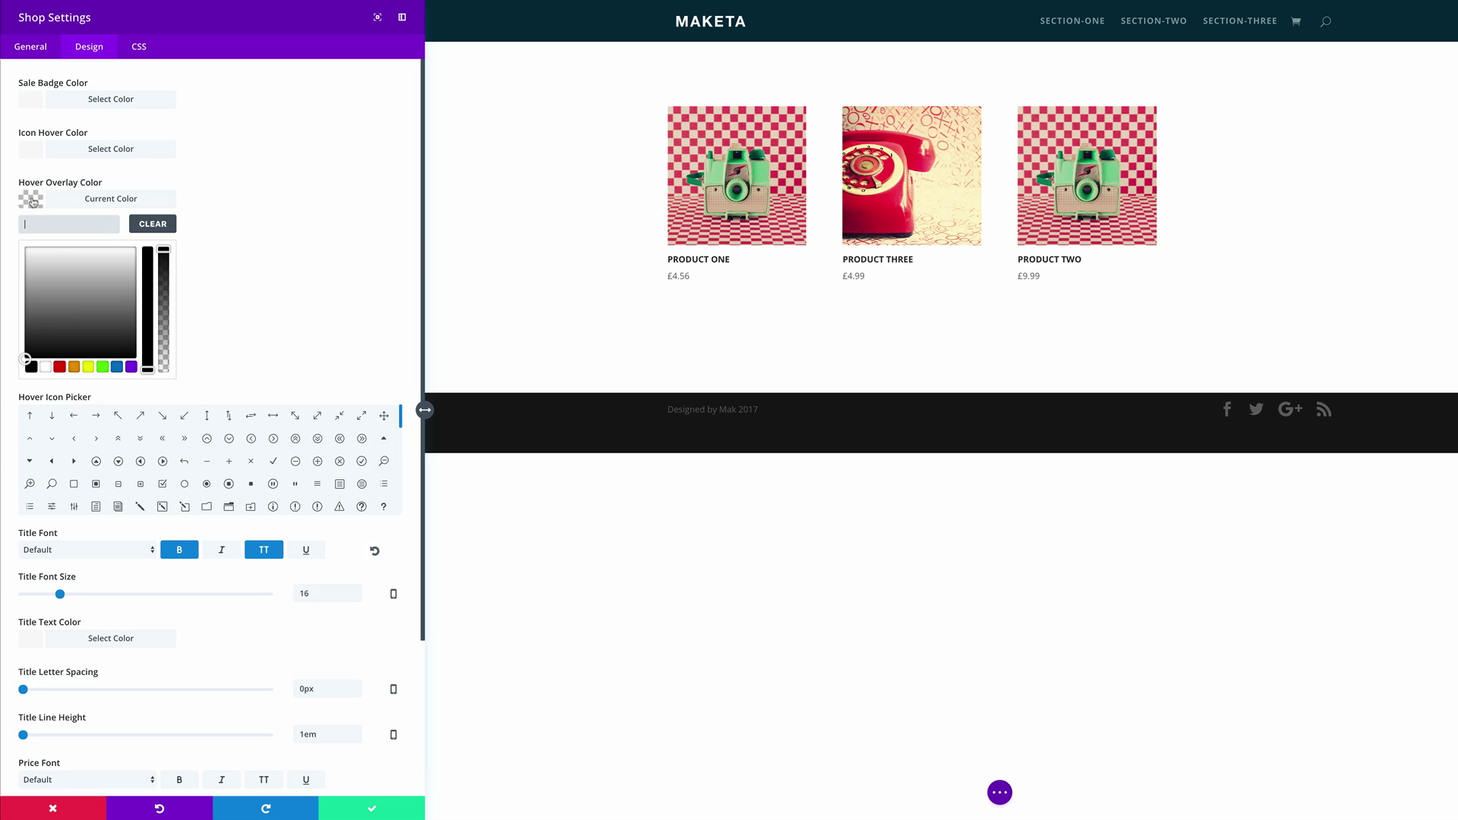
left_click(26, 328)
left_click_drag(26, 328, 20, 331)
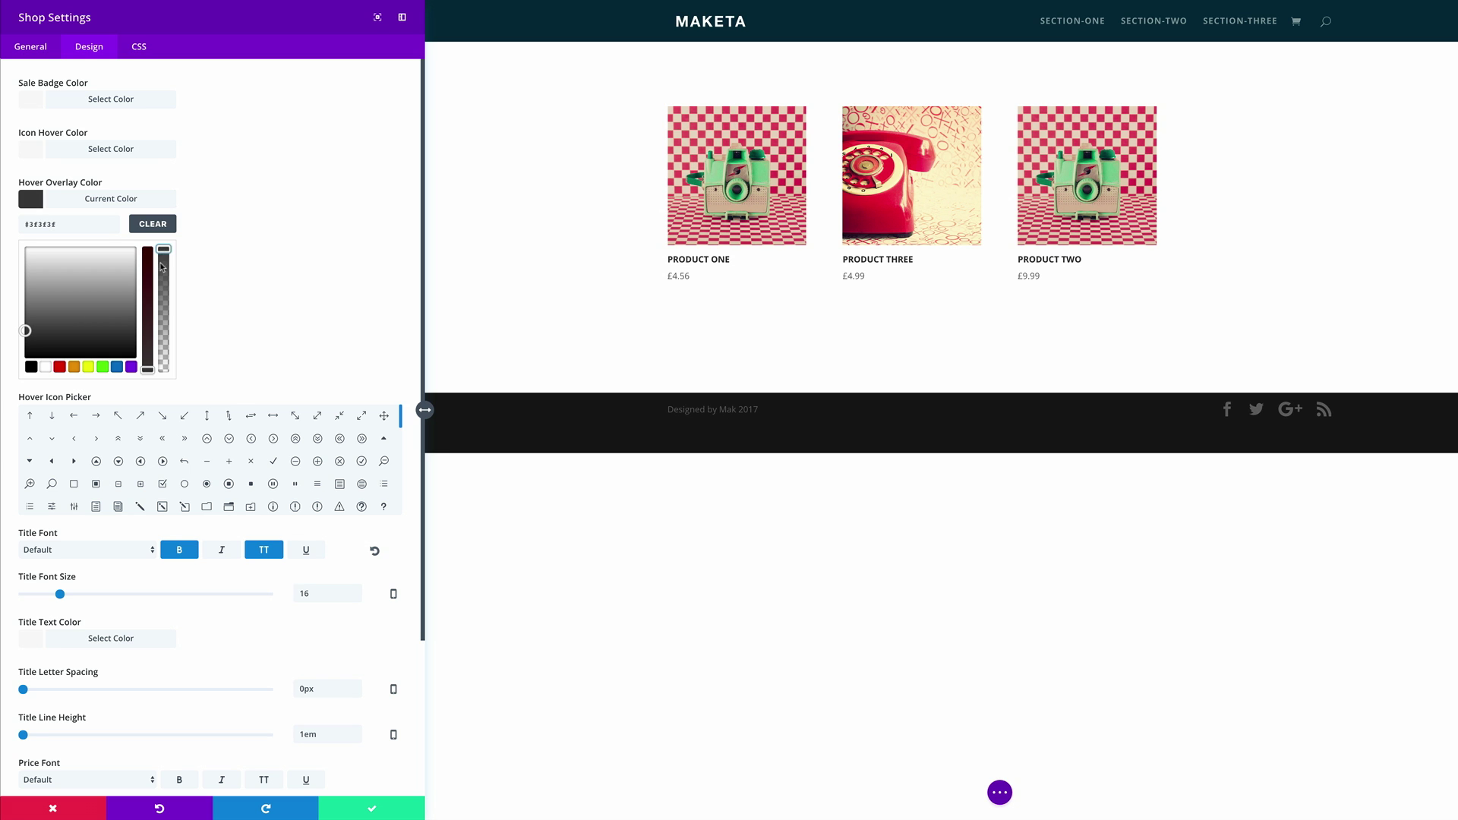
left_click_drag(163, 249, 163, 280)
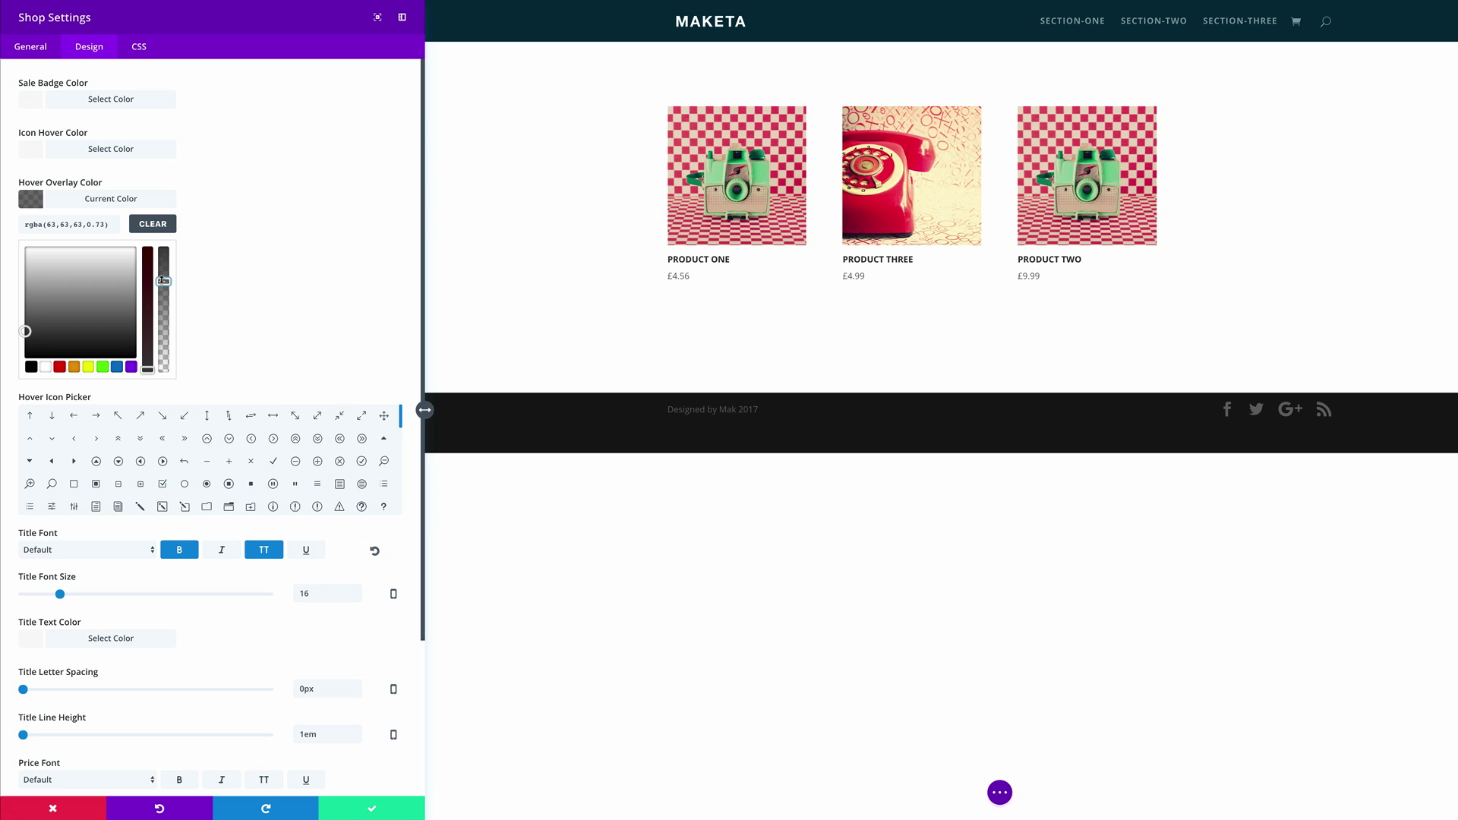
left_click_drag(164, 281, 163, 273)
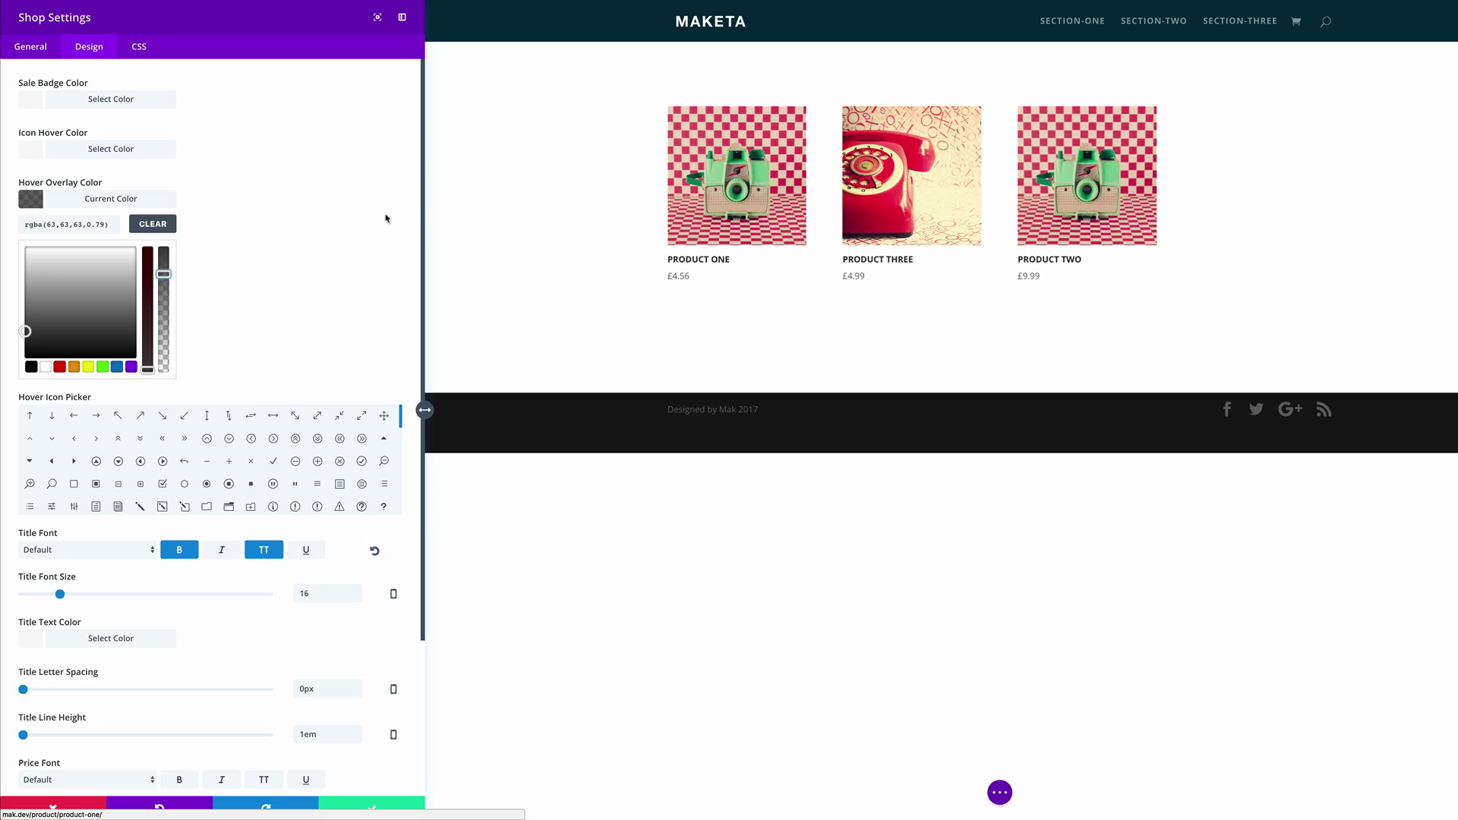
left_click(374, 811)
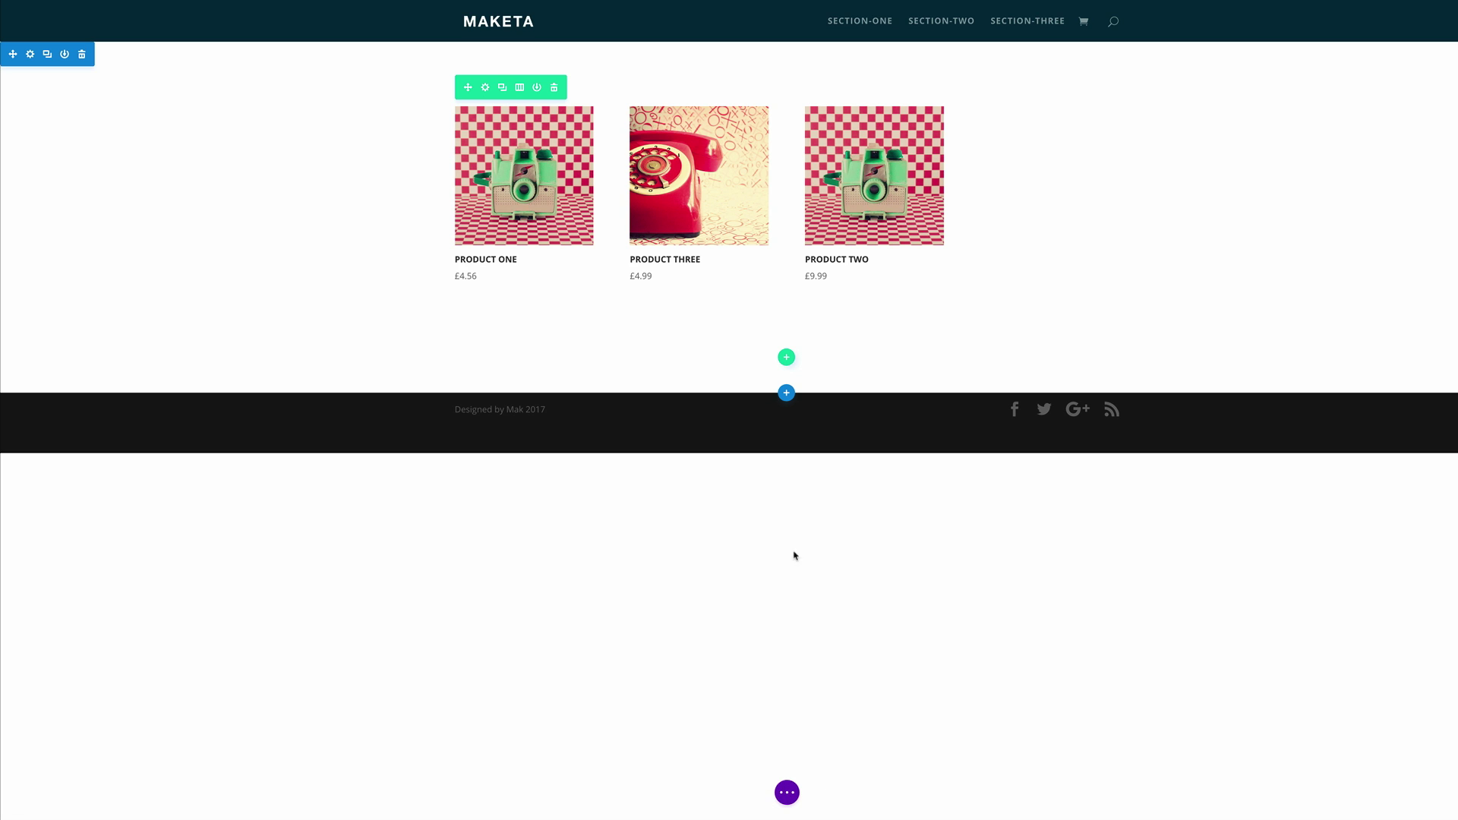
Open the page settings' CSS tab and place the cursor in the Custom CSS box
left_click(786, 792)
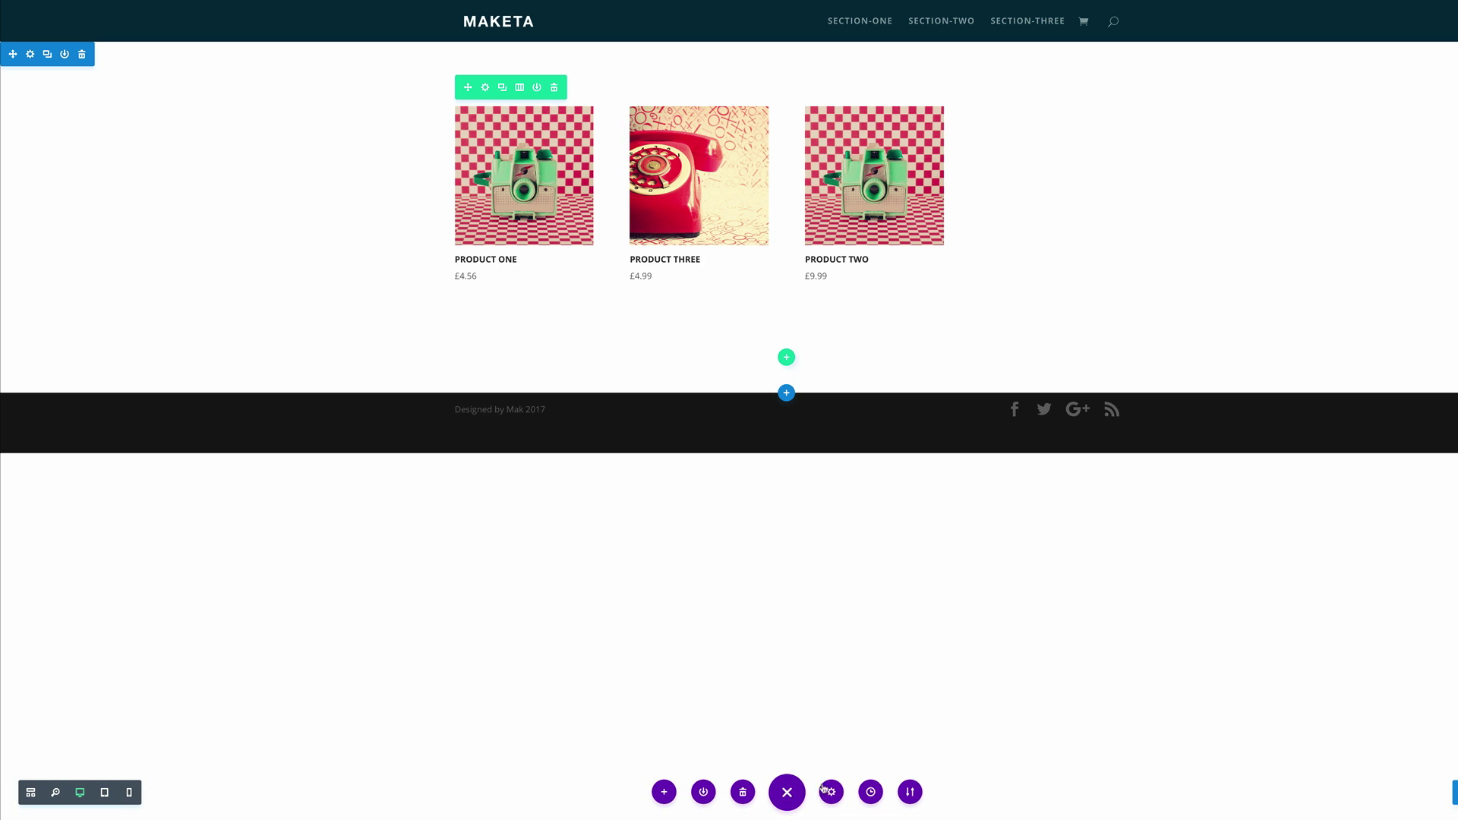
left_click(831, 792)
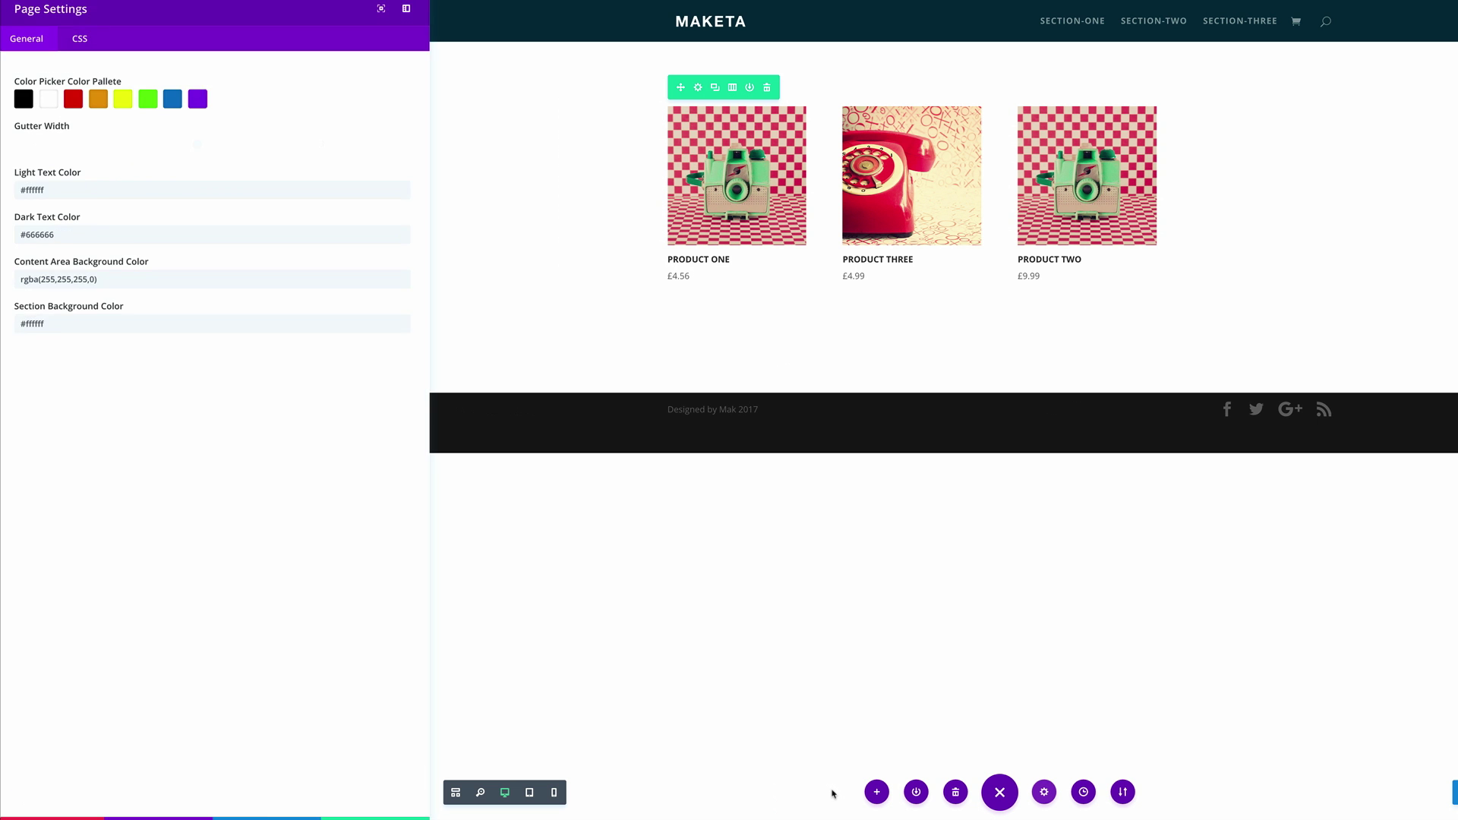
left_click(82, 47)
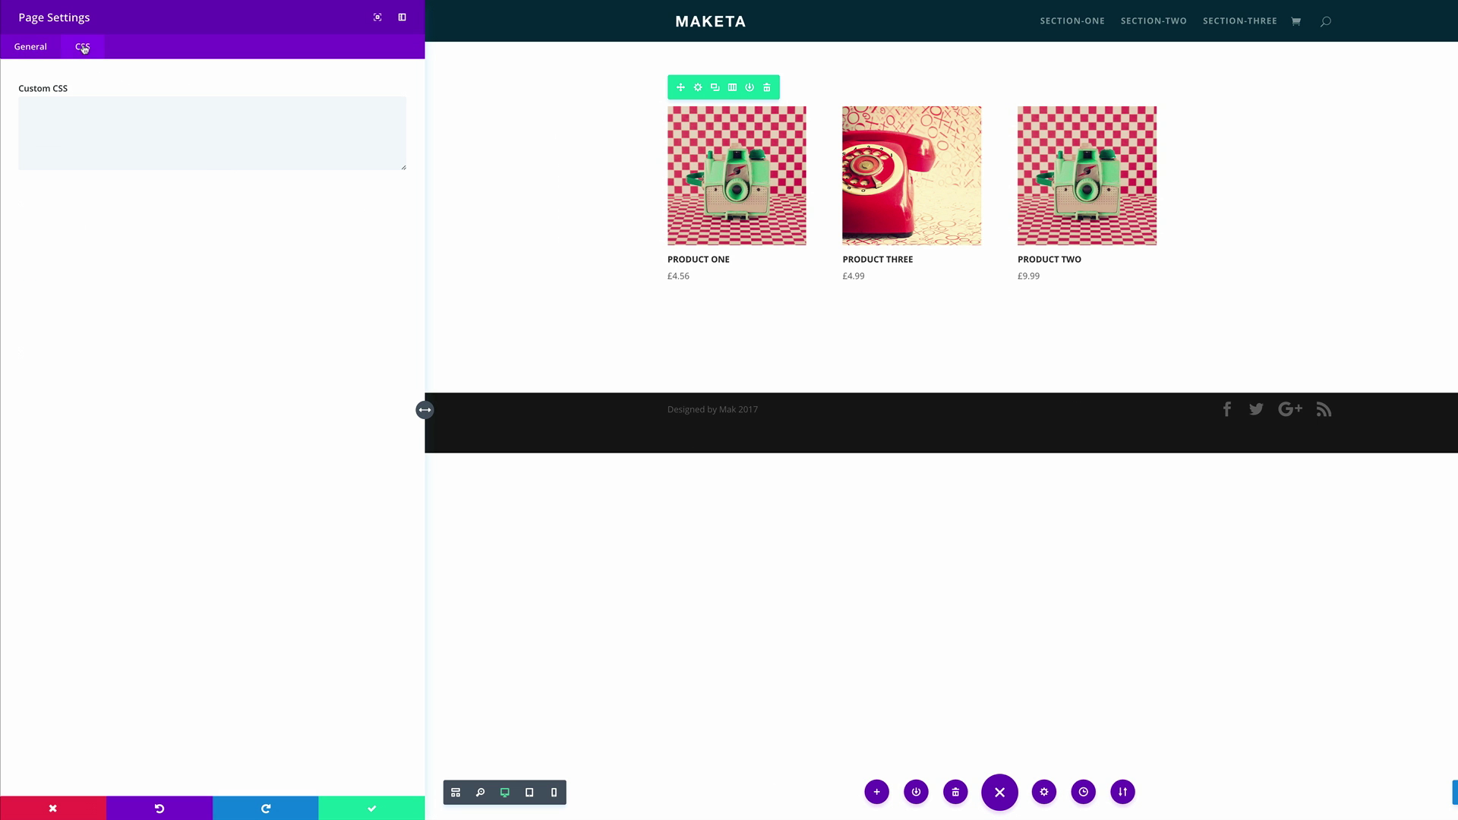
left_click(78, 108)
Paste the VIEW overlay CSS, remove the trial circular border-radius rule, and save page settings
key("ctrl+v")
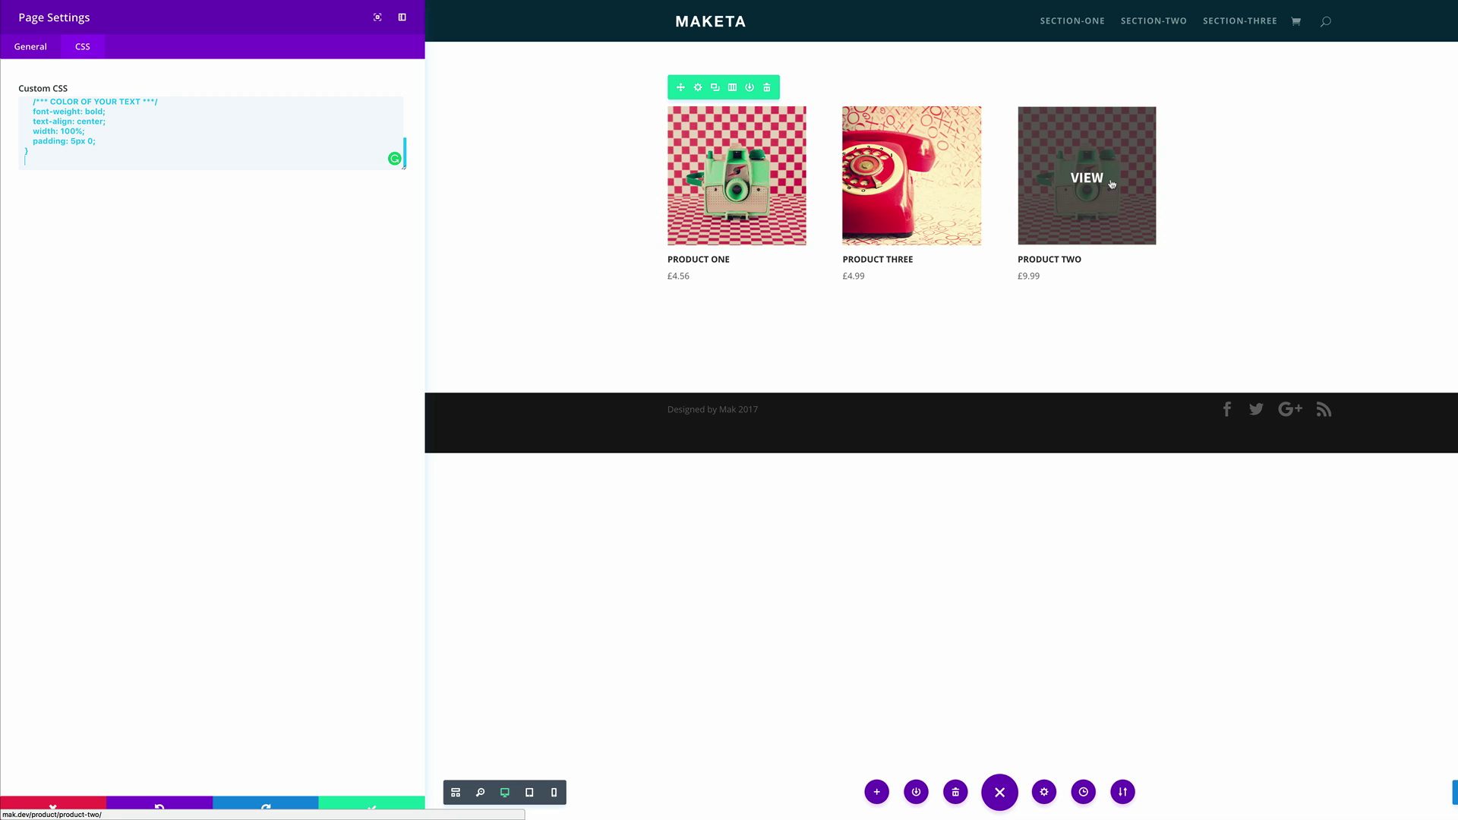
key("Return")
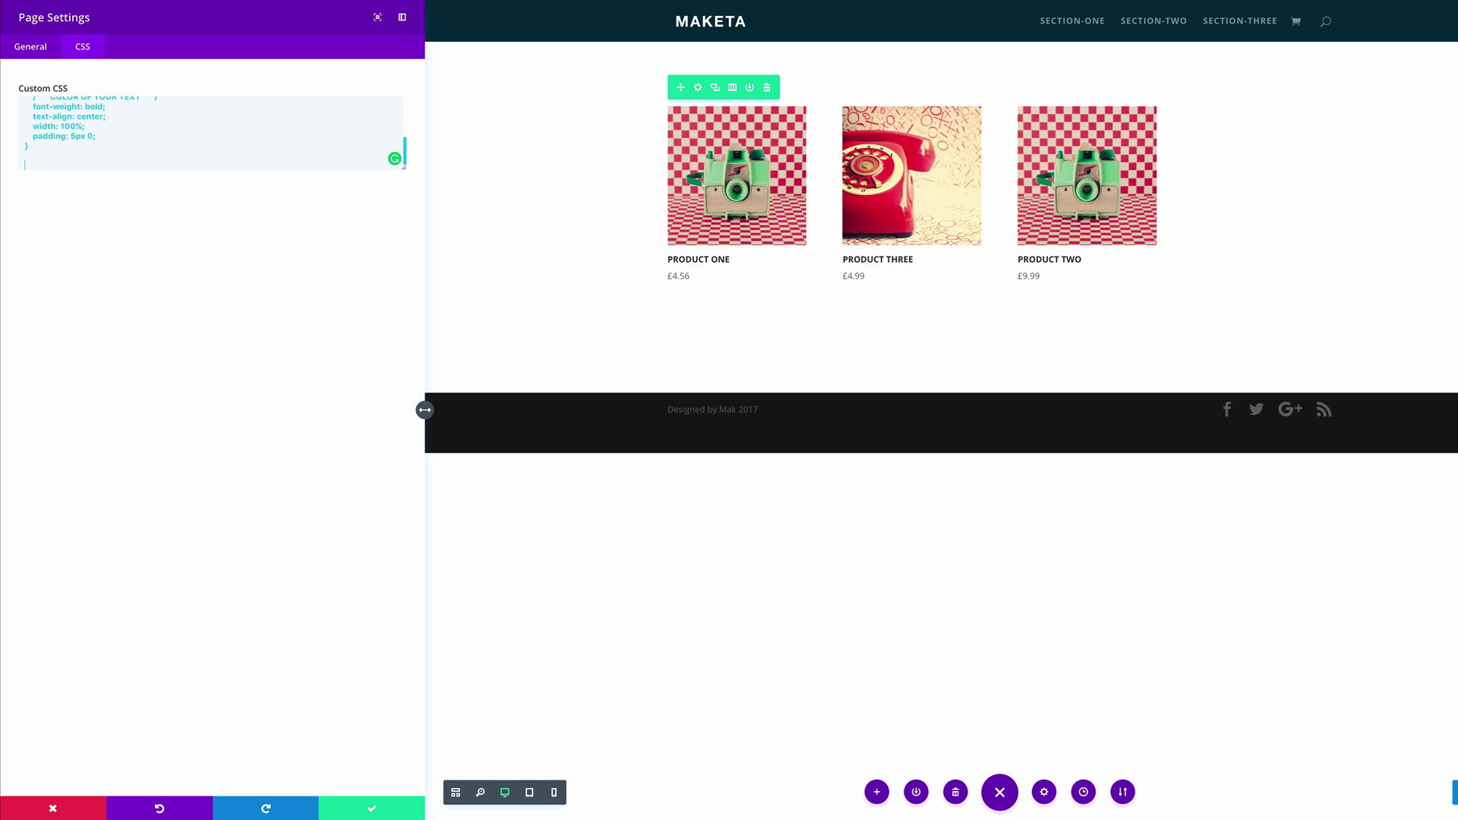
type(".woocommerce ul.products li.product a img, .et_overlay {     border-radius: 50%; }")
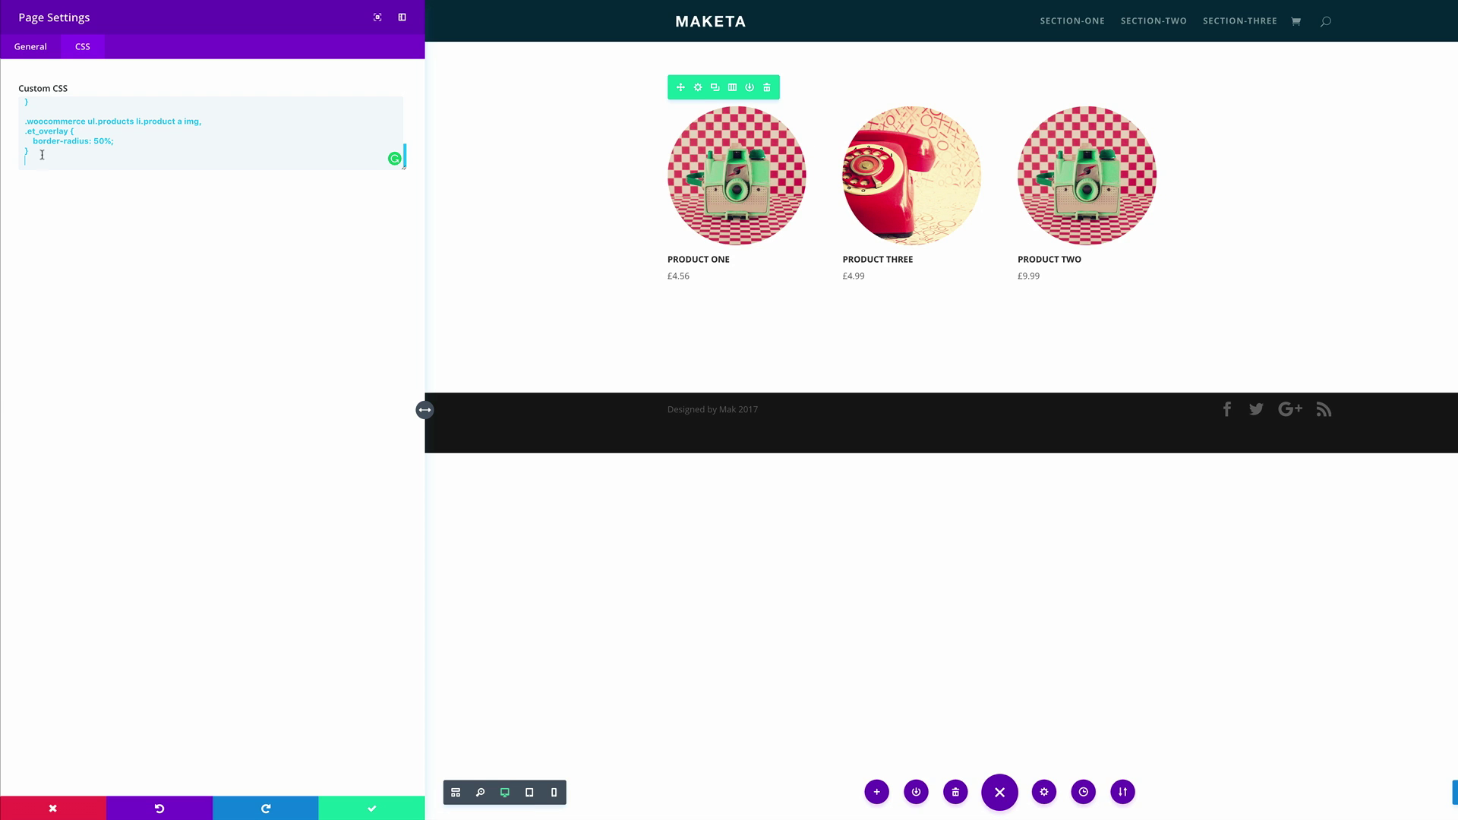
left_click_drag(33, 152, 16, 123)
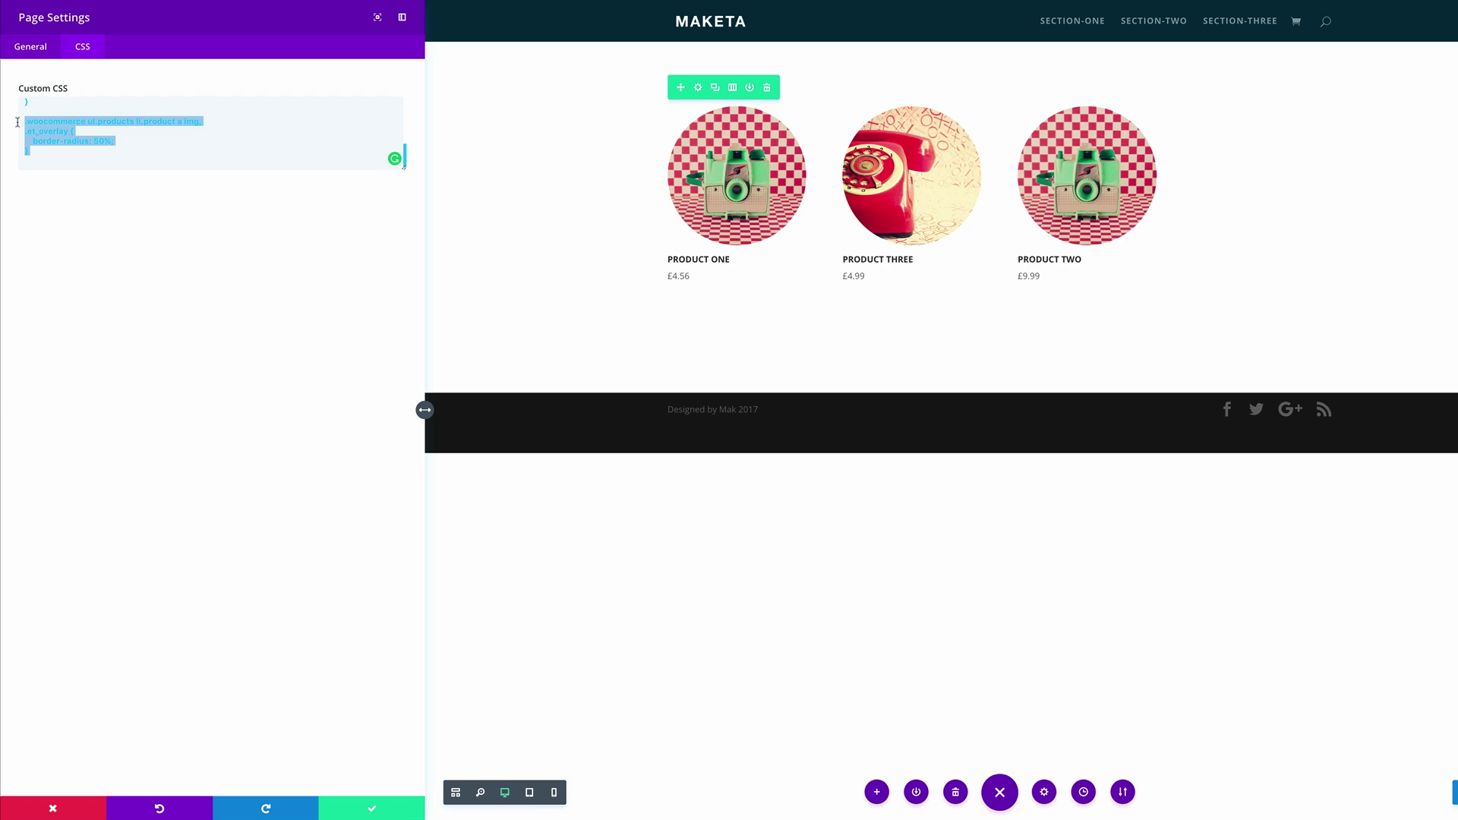
key("BackSpace")
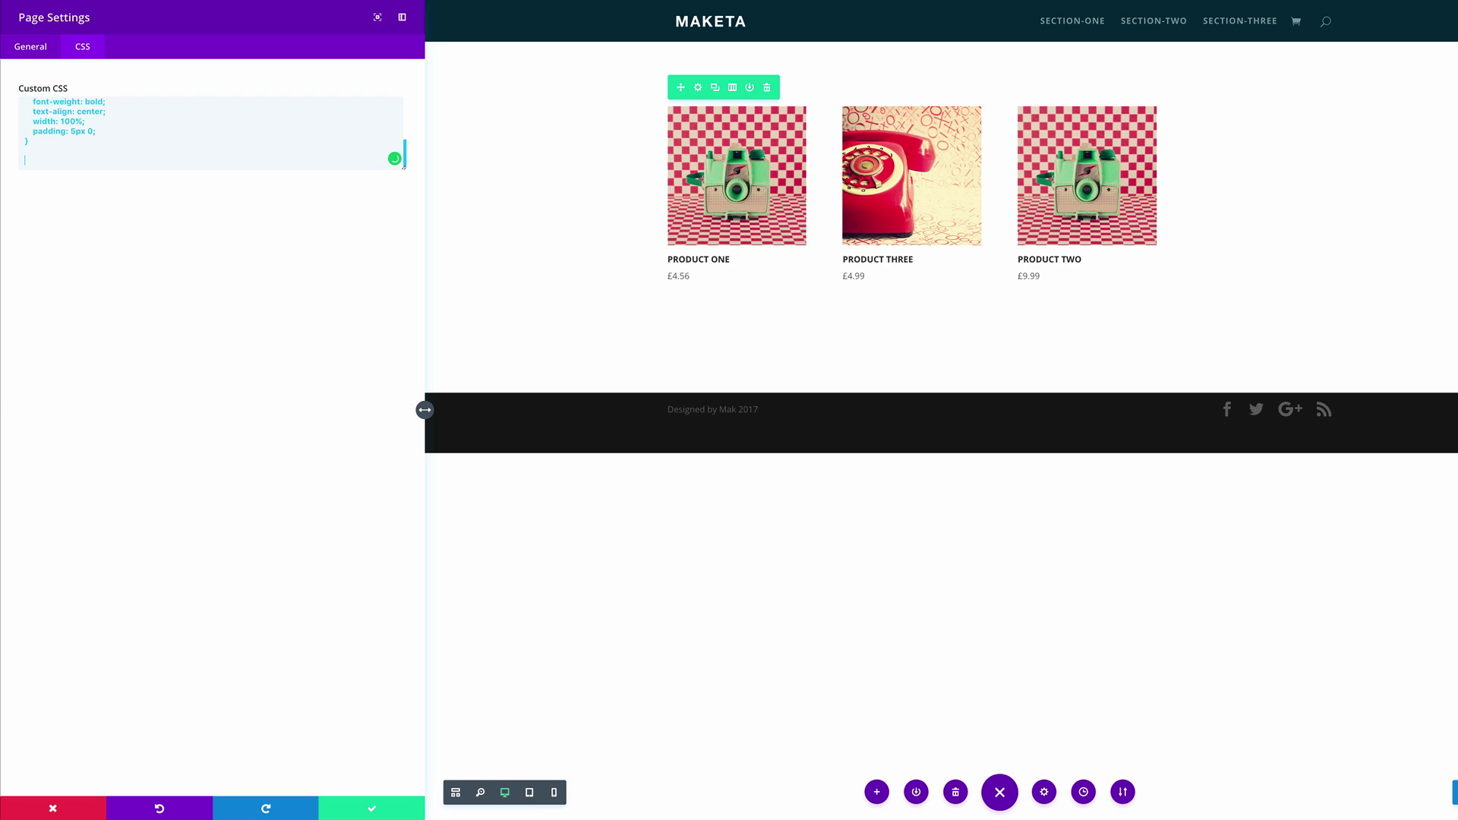
left_click(372, 809)
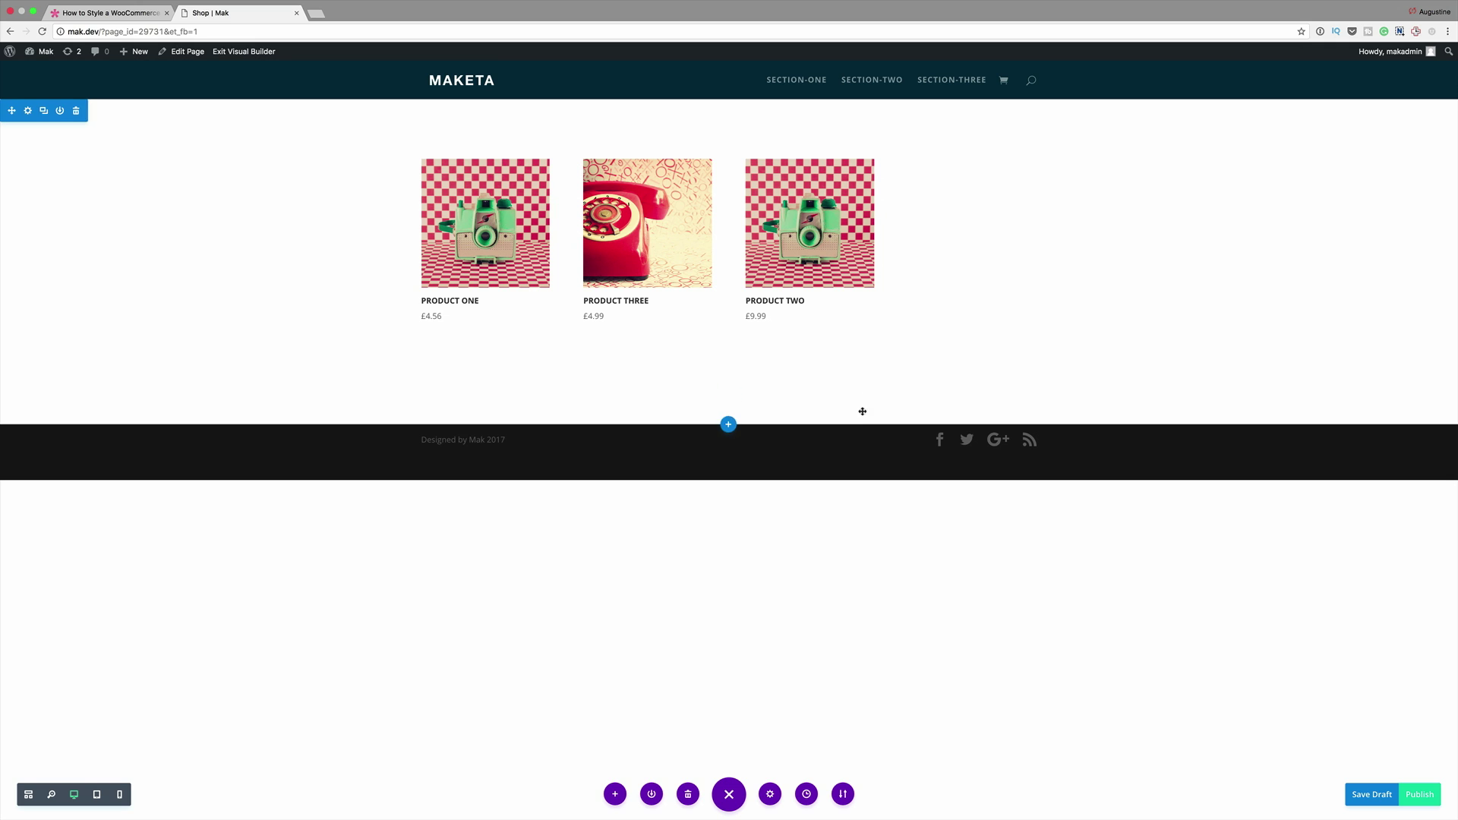
Increase the shop section's bottom padding to 377px and its top padding slightly, then publish the page
left_click_drag(855, 417, 876, 604)
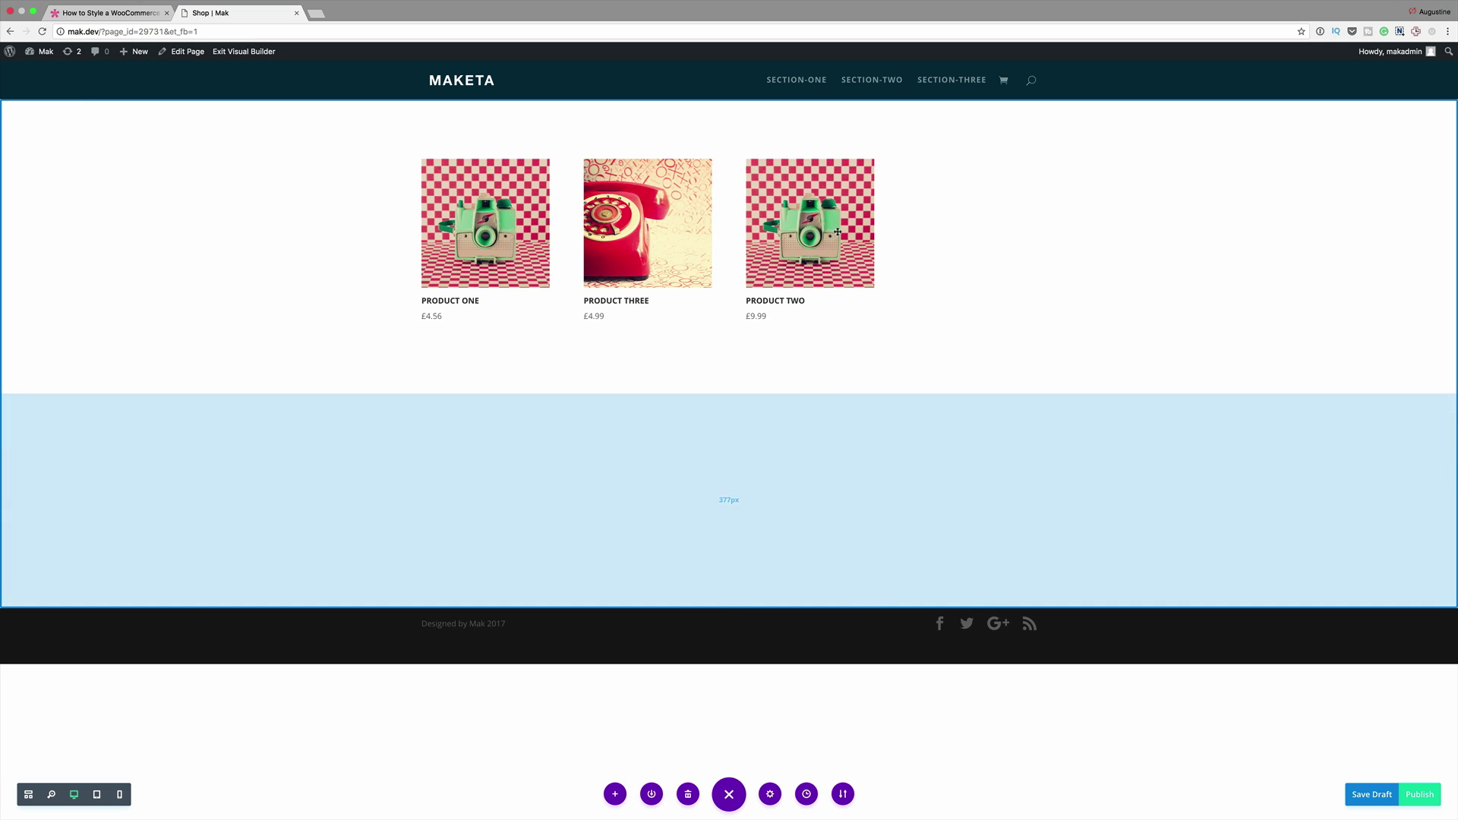
left_click_drag(733, 104, 730, 113)
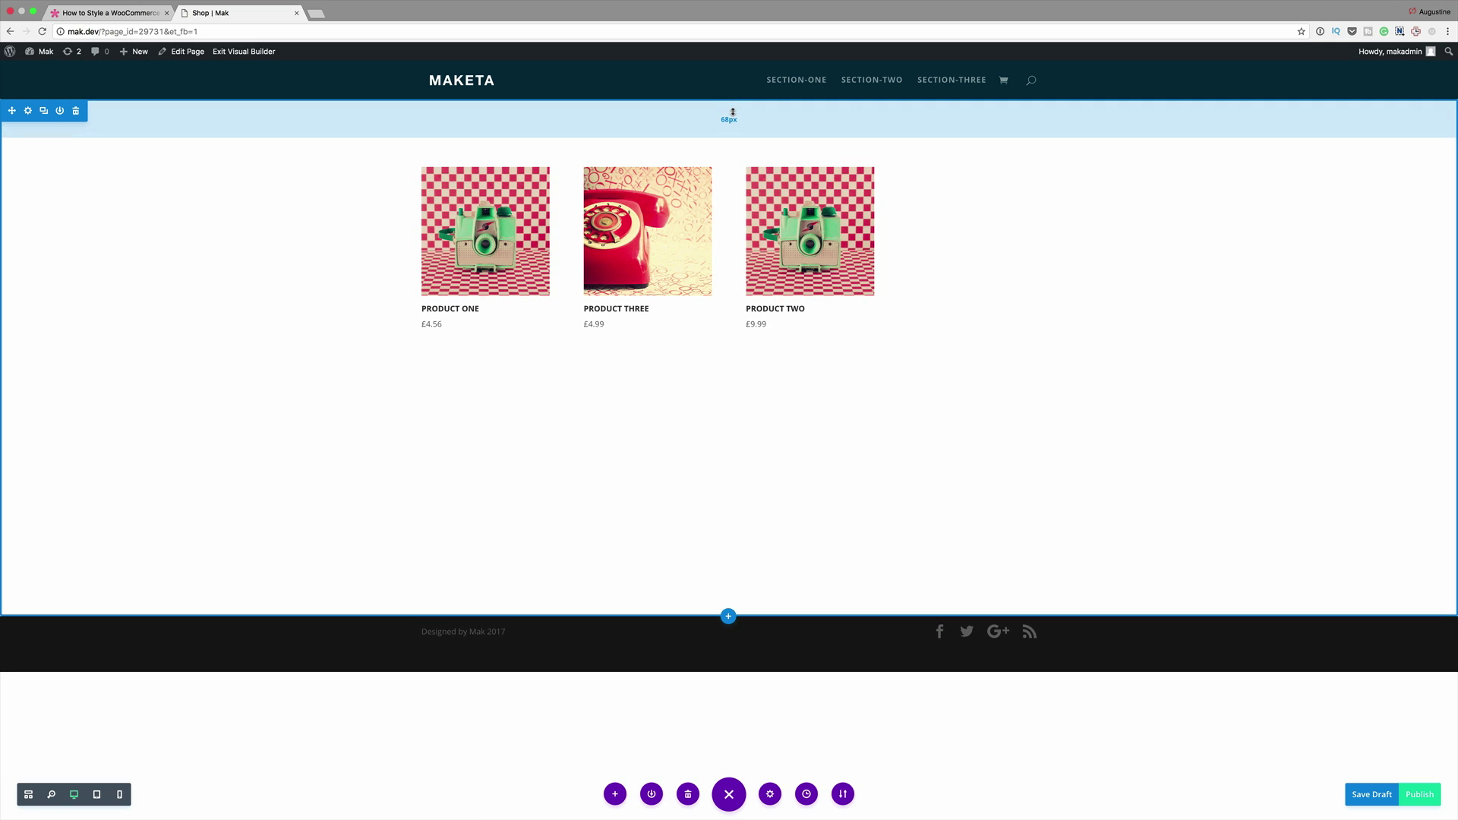
left_click(1419, 794)
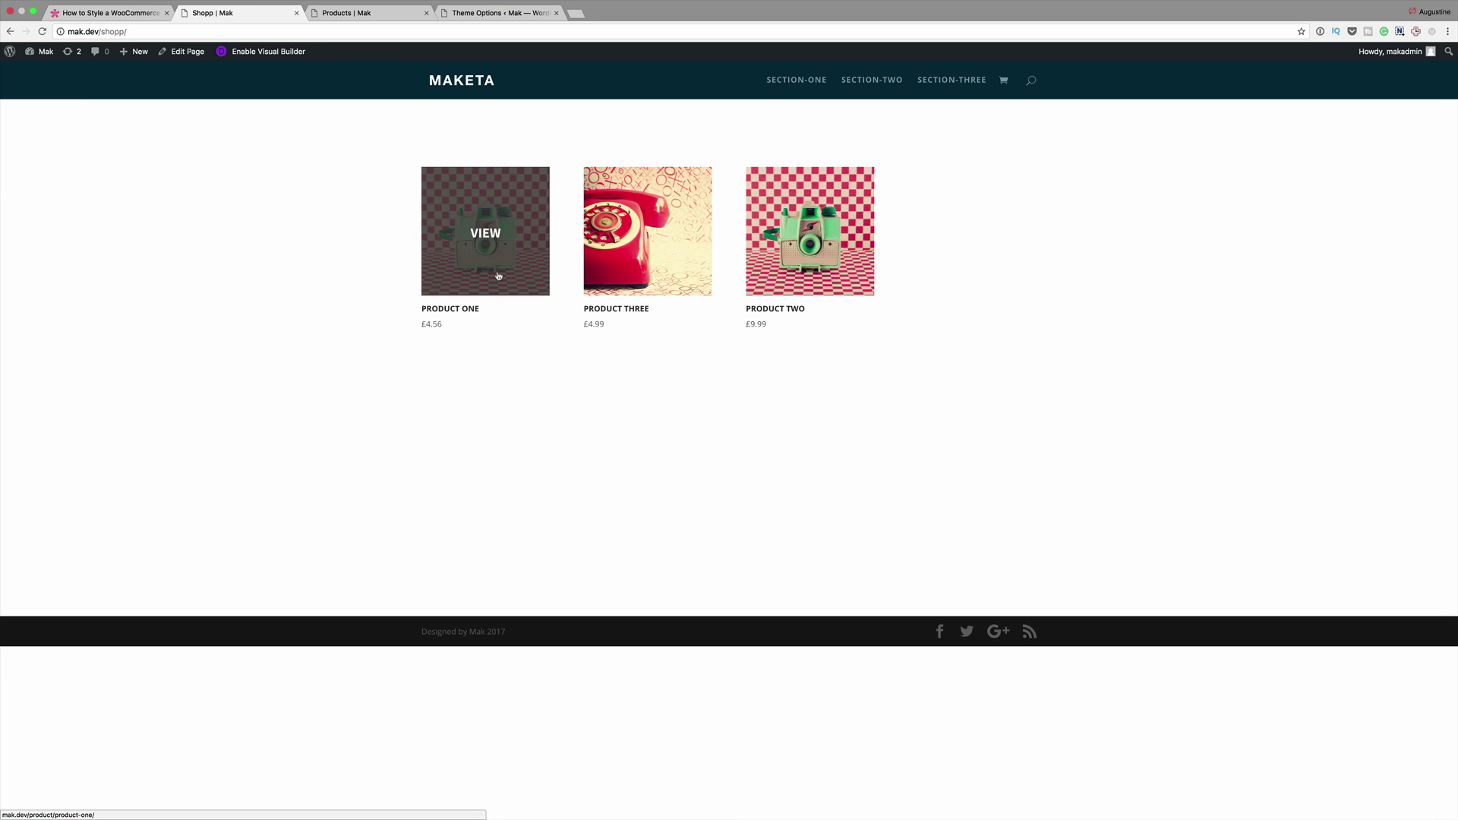